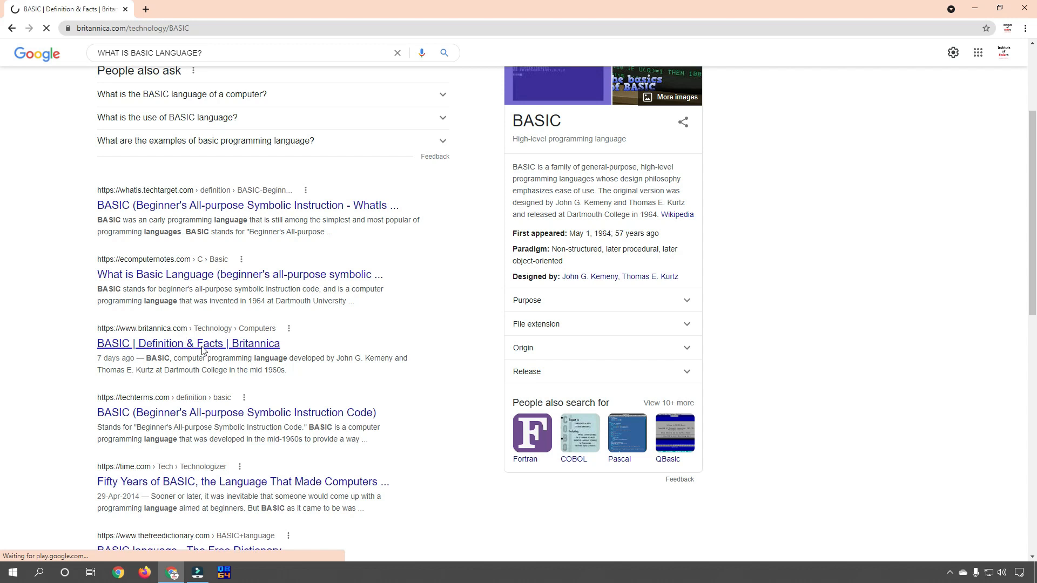
Zoom in on Britannica's BASIC article and highlight 'computer programming language' and 'mid 1960s' in its intro.
key(ctrl+plus)
key(ctrl+plus)
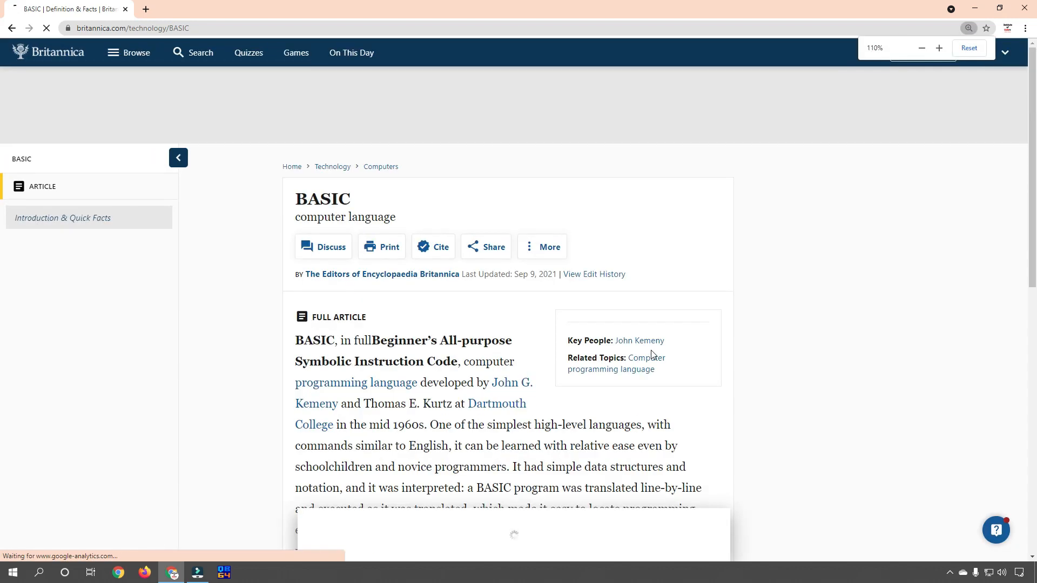
scroll(653, 356, down, 2)
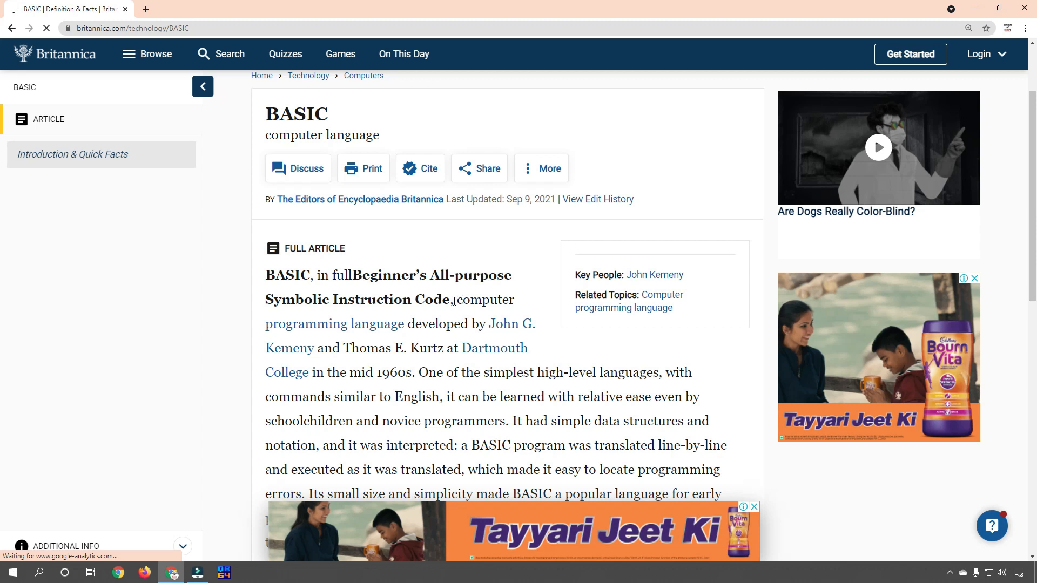
drag(455, 301, 404, 325)
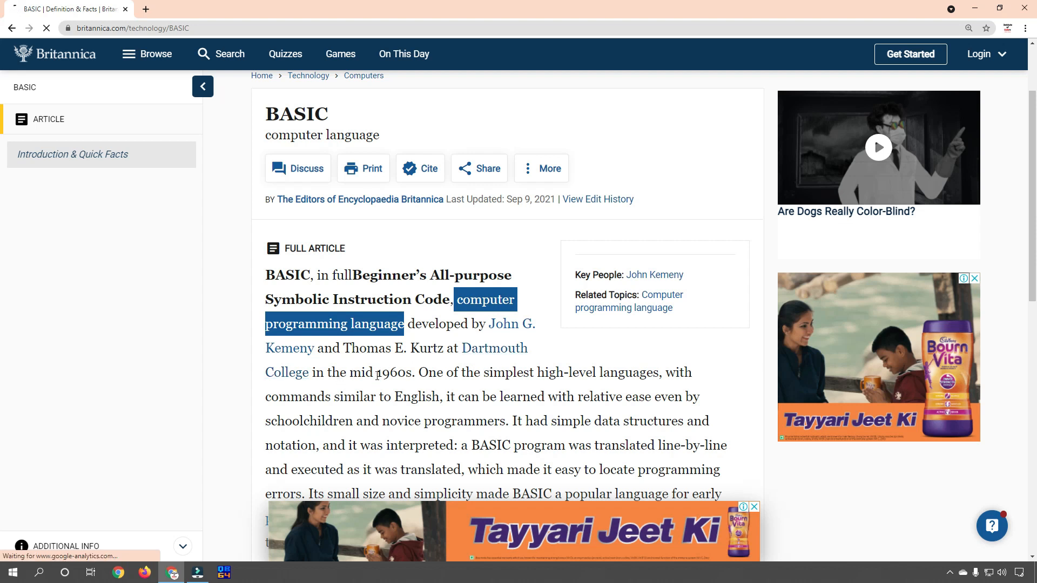
drag(351, 373, 412, 373)
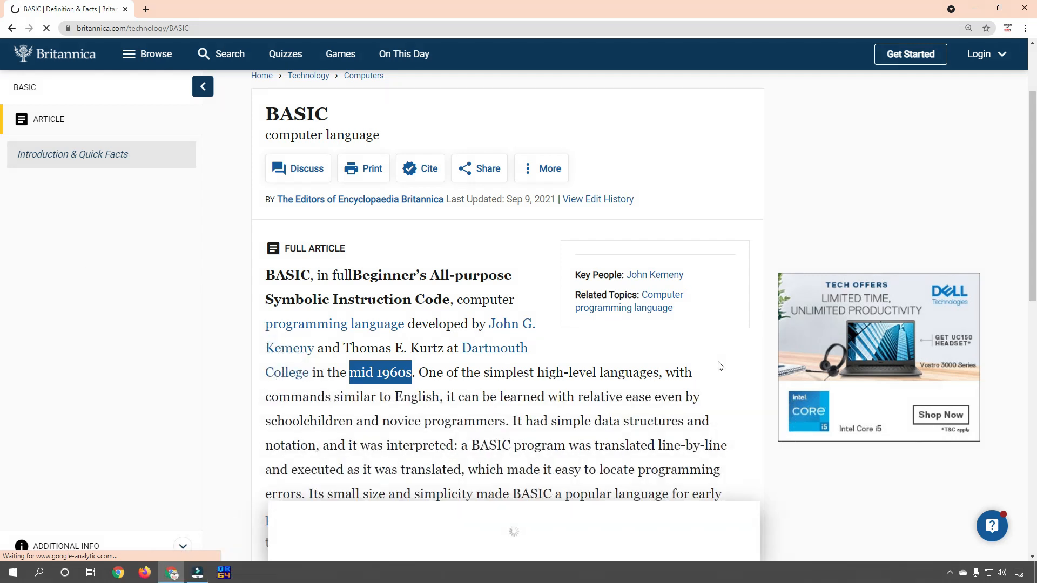
scroll(720, 366, down, 4)
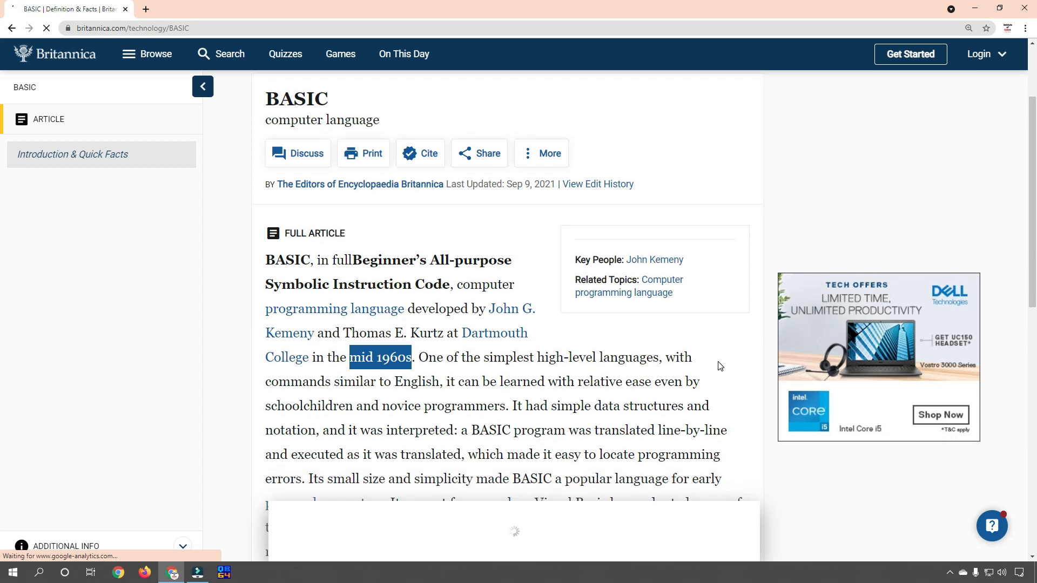
scroll(659, 305, up, 1)
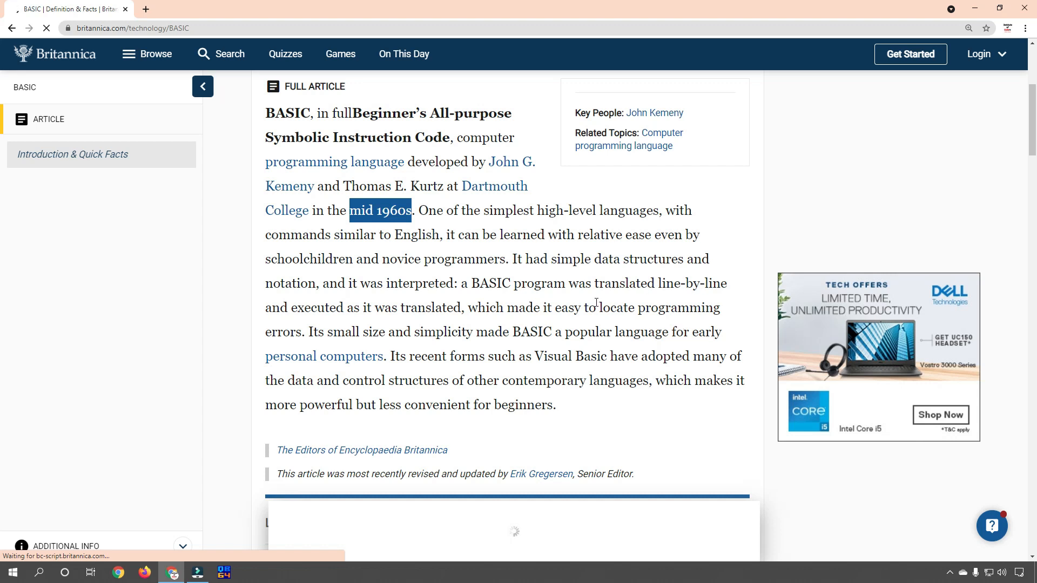
scroll(596, 303, up, 2)
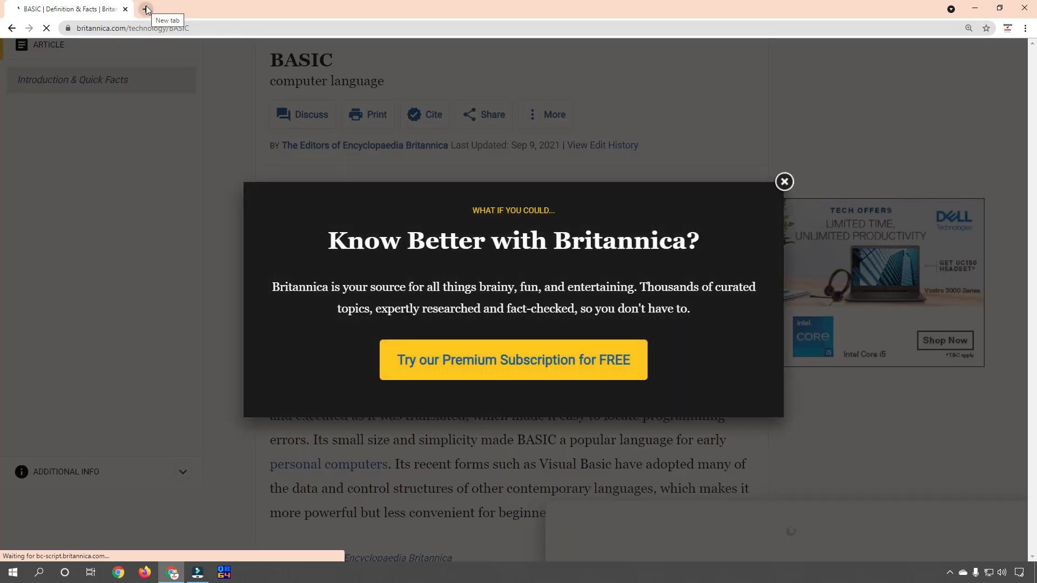
Close the Britannica tab in favour of a new tab and go to QB64.ORG.
click(146, 9)
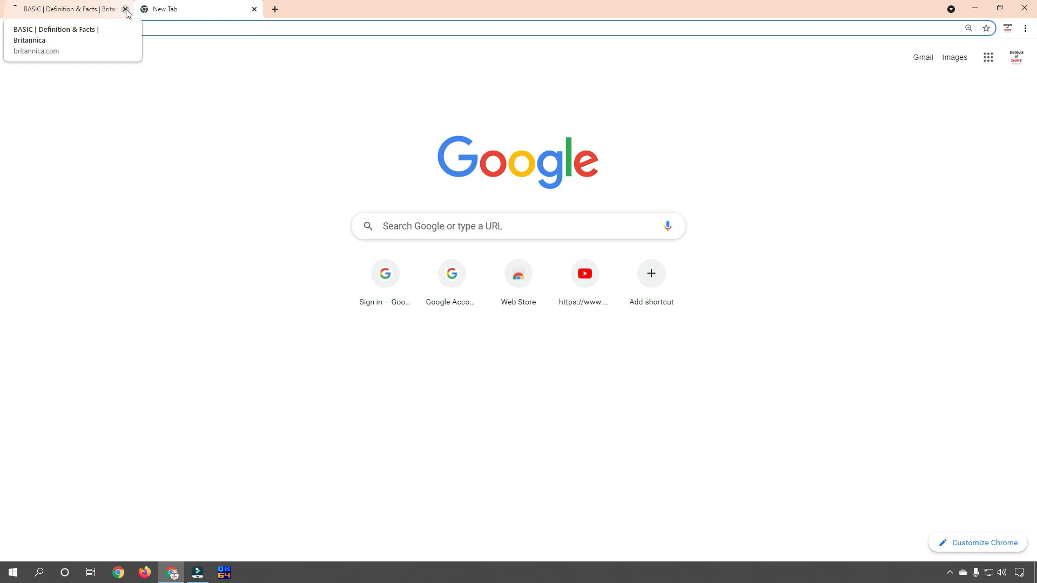
click(125, 9)
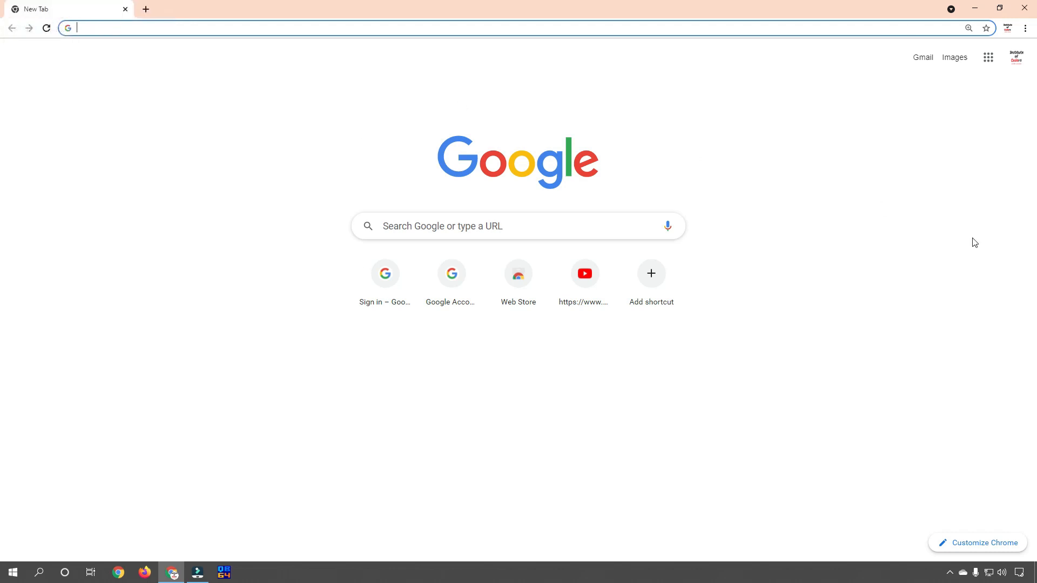
text(QB)
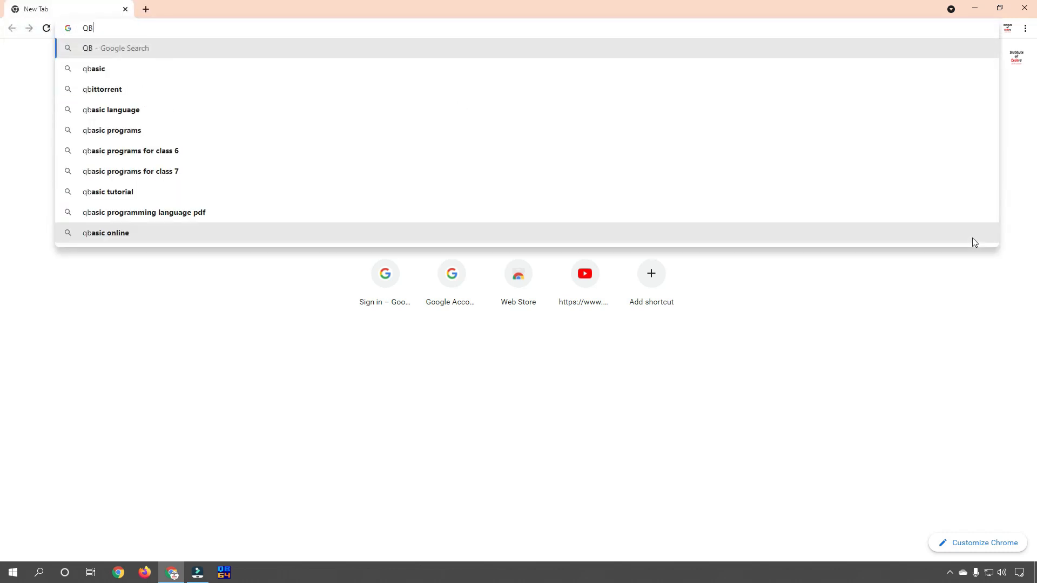
text(64.O)
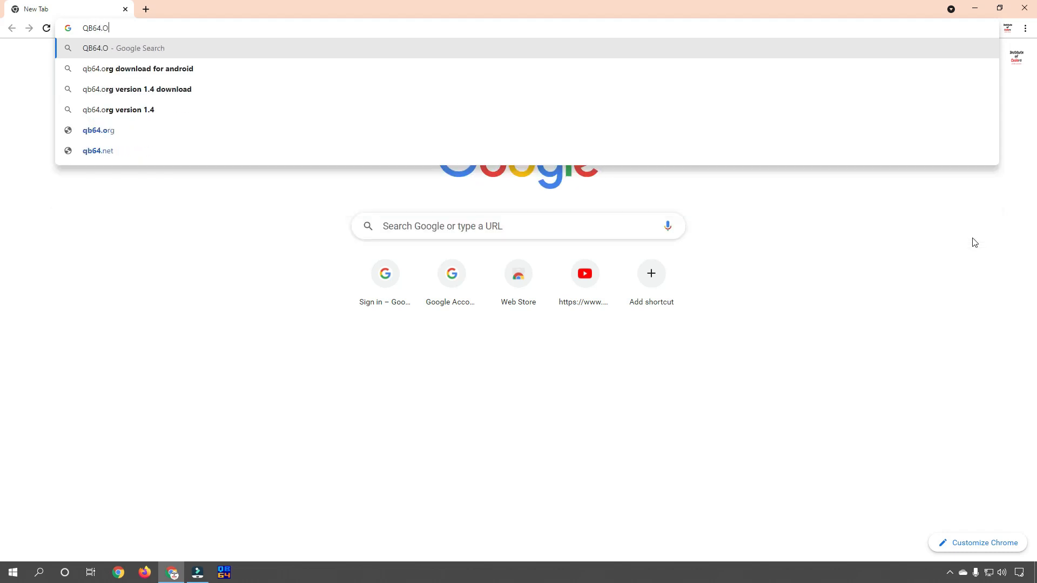
text(RG)
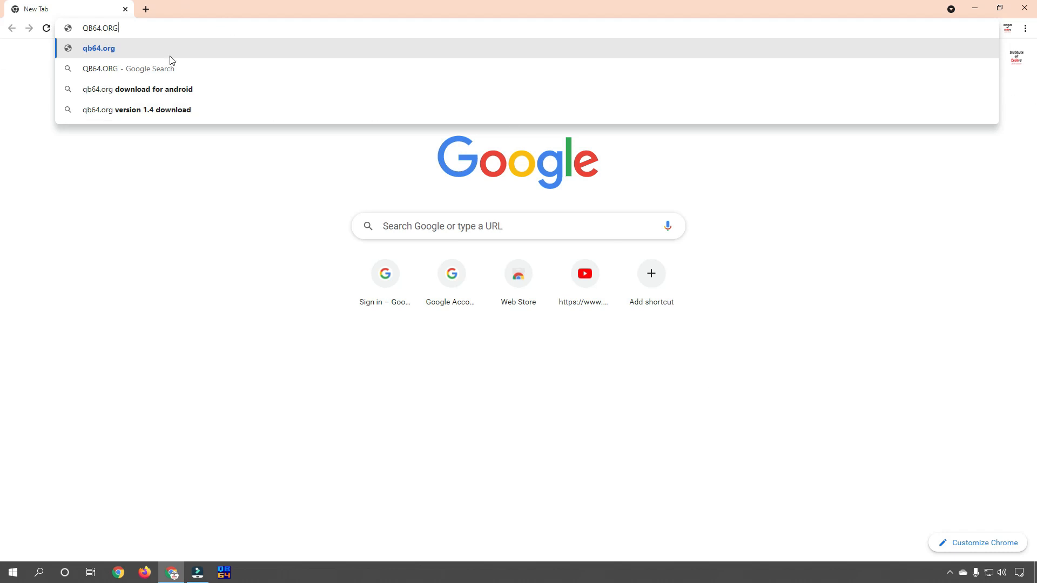
click(105, 48)
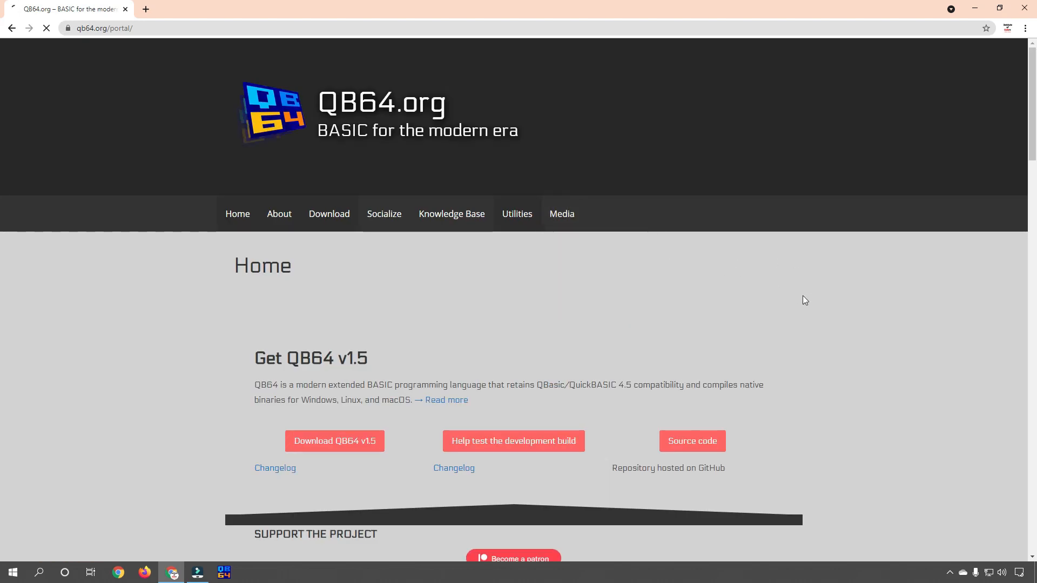
Zoom qb64.org, follow 'Download QB64 v1.5' and scroll GitHub to the download links table.
key(ctrl+plus)
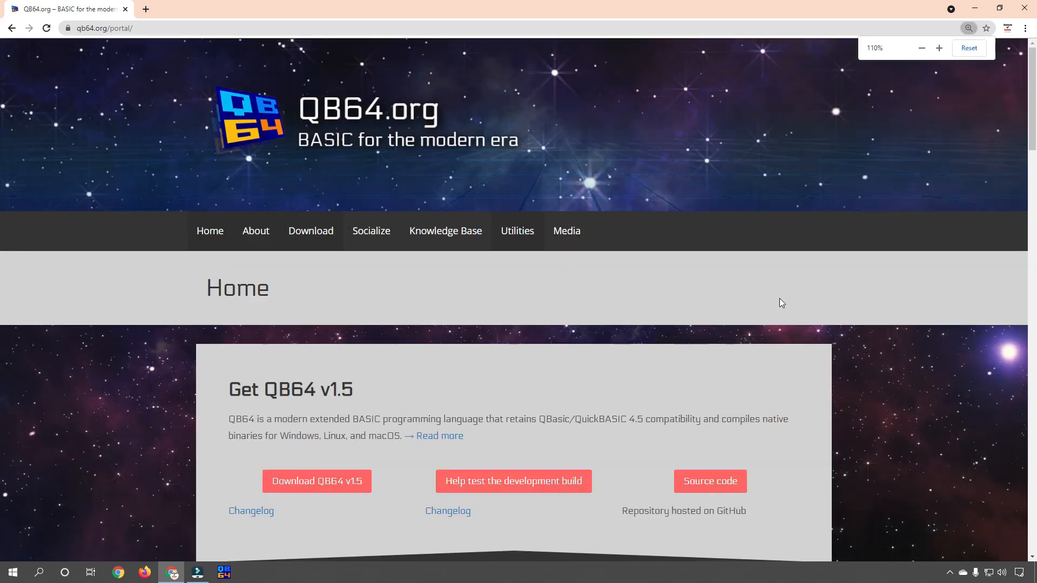
scroll(779, 301, down, 2)
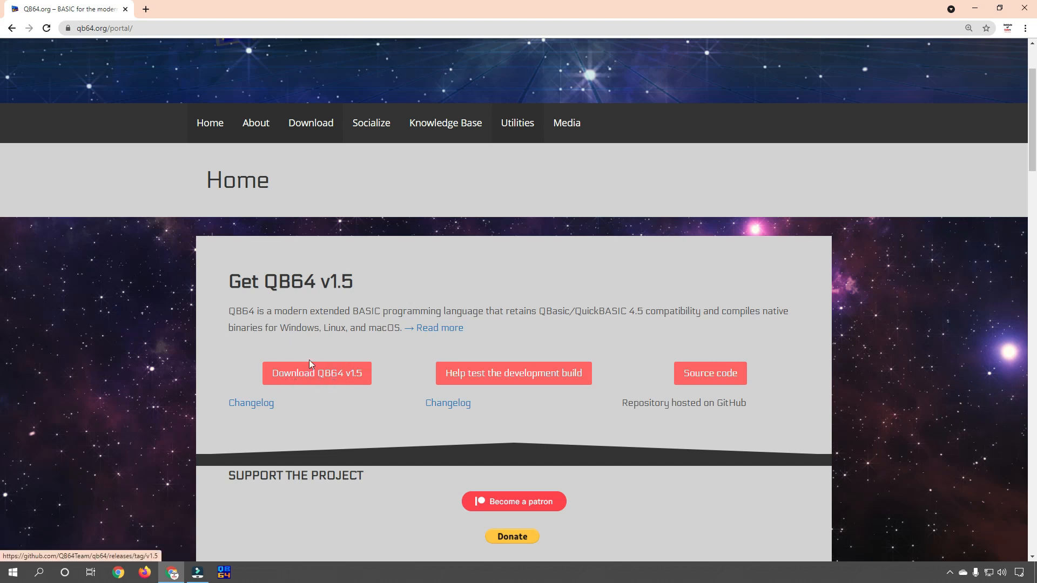
click(317, 378)
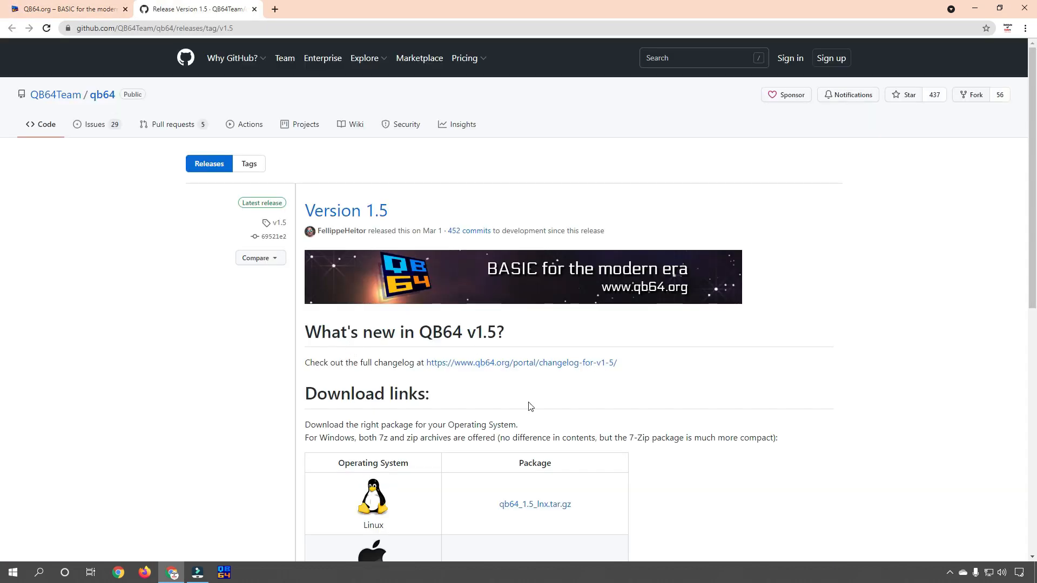
scroll(529, 406, down, 4)
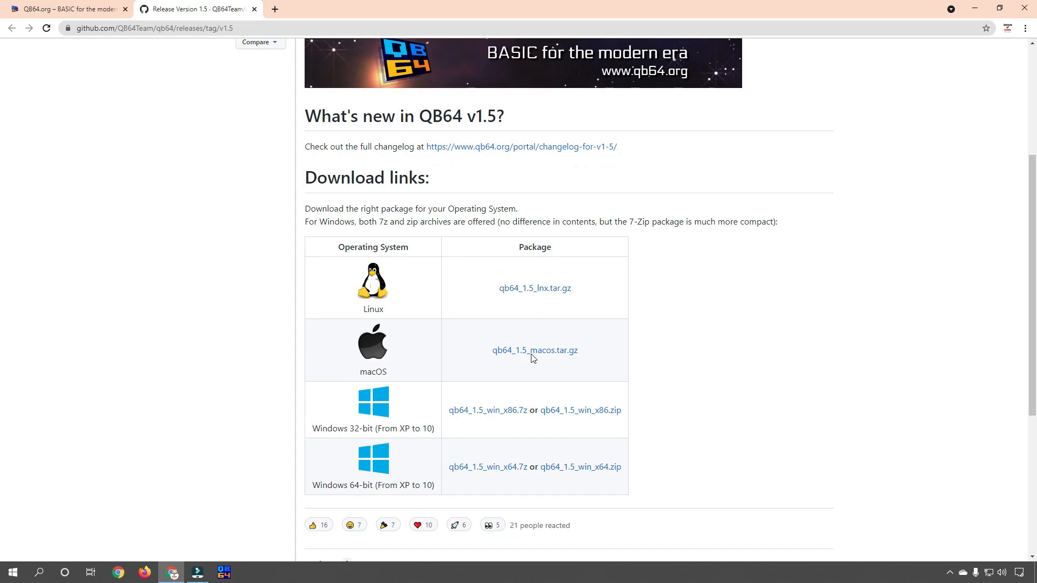
scroll(724, 286, down, 2)
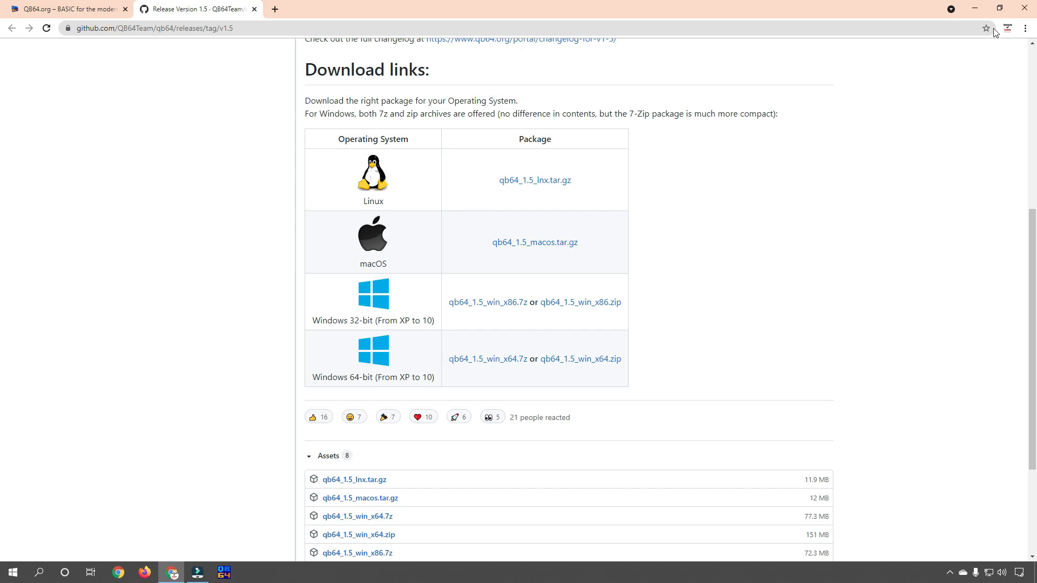
Check This PC's properties for a 64-bit Windows 10 Pro system, then close Settings.
click(975, 9)
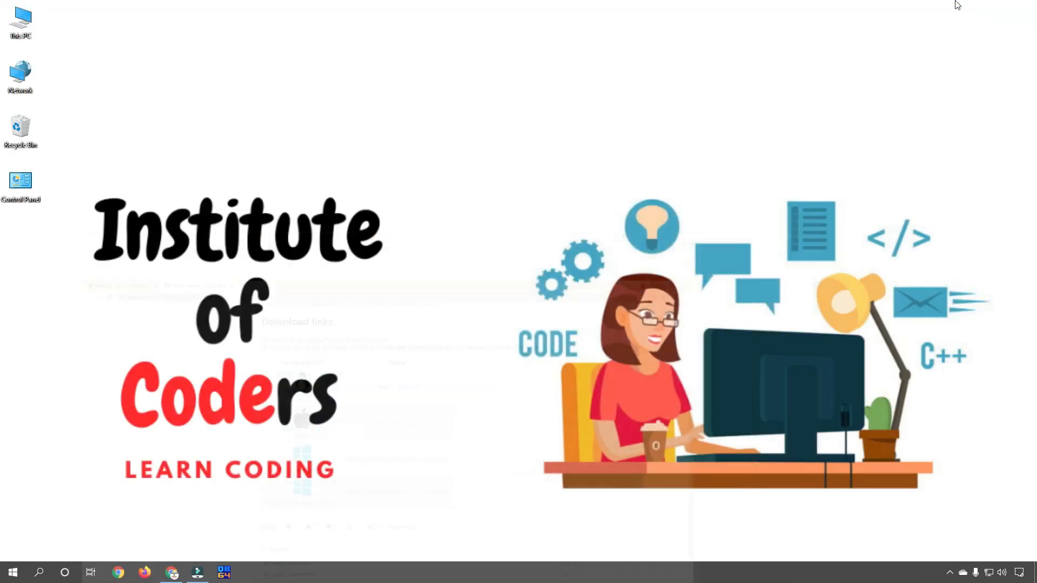
right_click(22, 25)
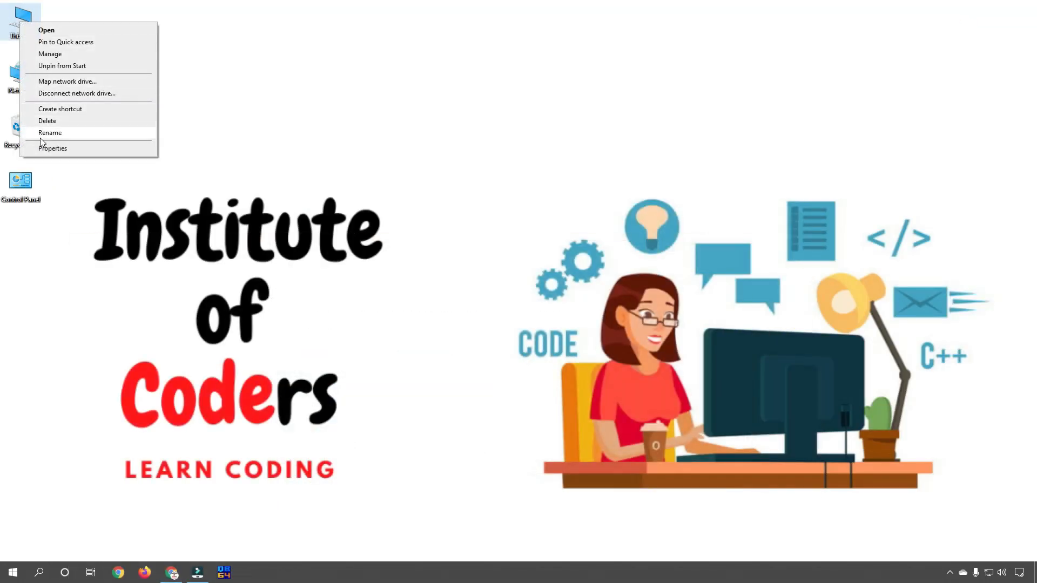
click(60, 154)
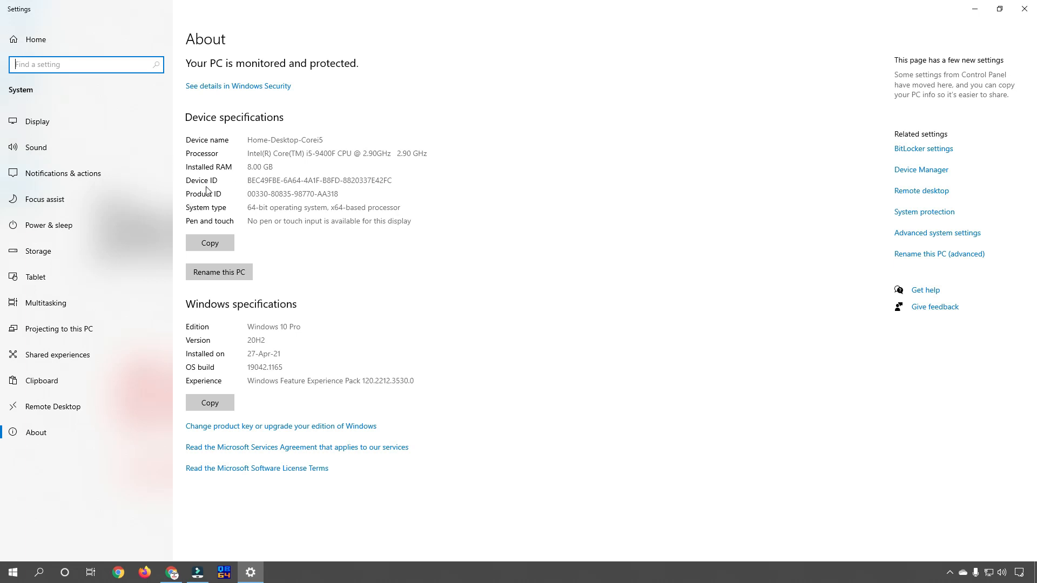
drag(247, 208, 403, 207)
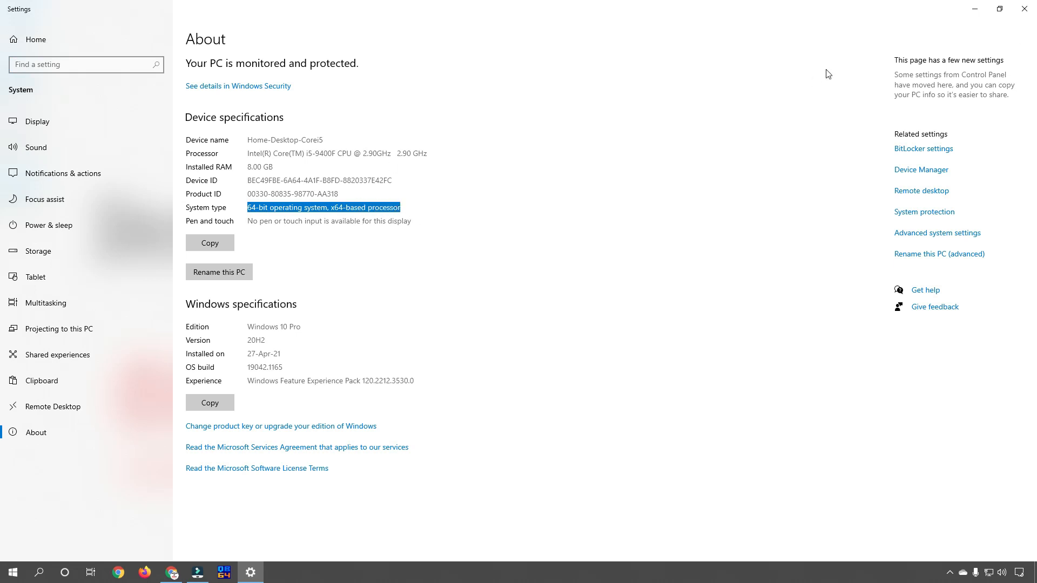
click(1031, 9)
Download qb64_1.5_win_x64.7z from the release page and open the downloaded archive.
click(172, 572)
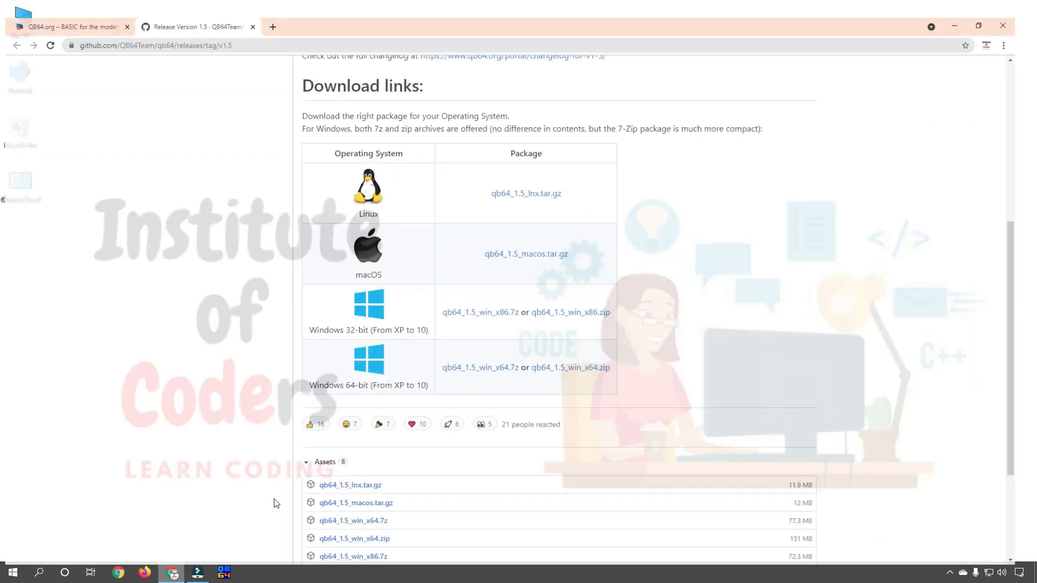
click(502, 362)
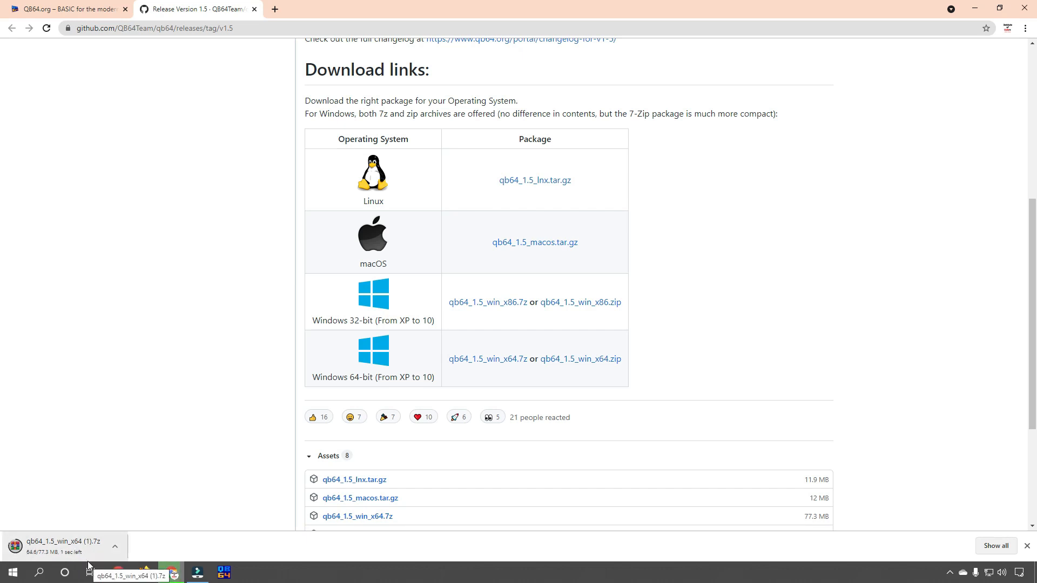
click(60, 549)
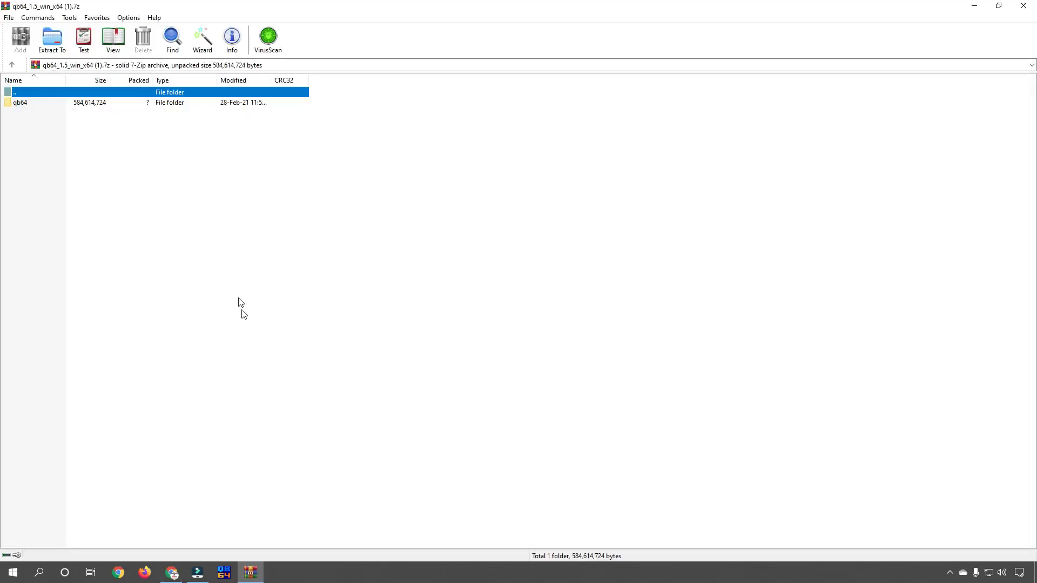
Open the qb64 folder in the archive and launch qb64.exe directly from it.
click(15, 108)
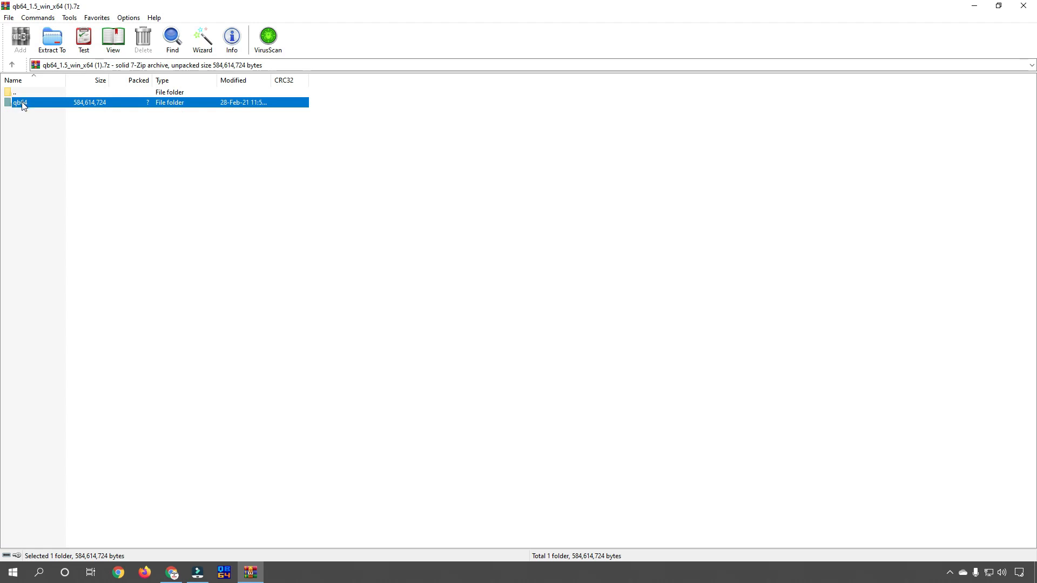
right_click(23, 105)
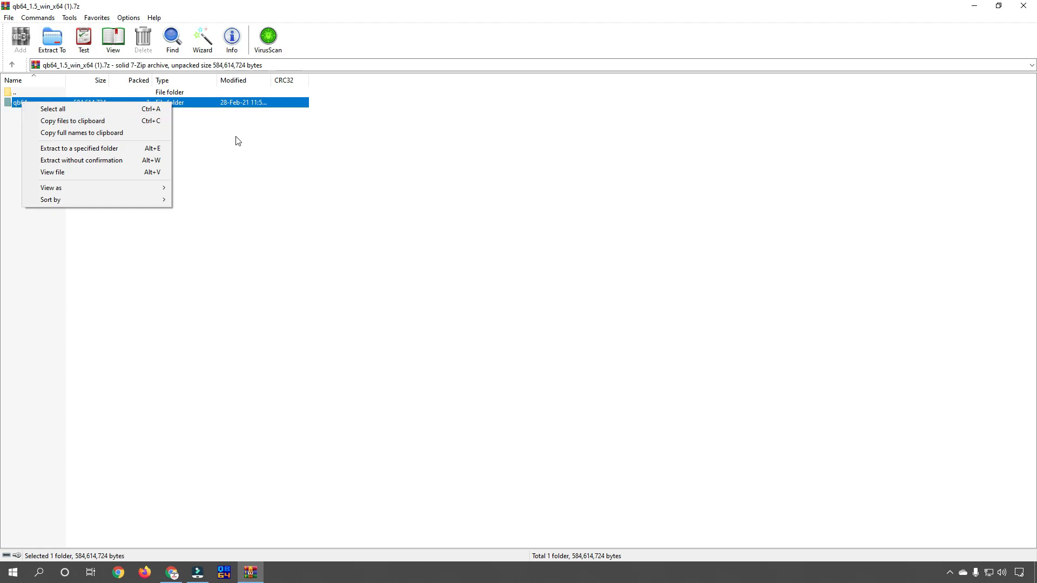
click(236, 138)
double_click(19, 103)
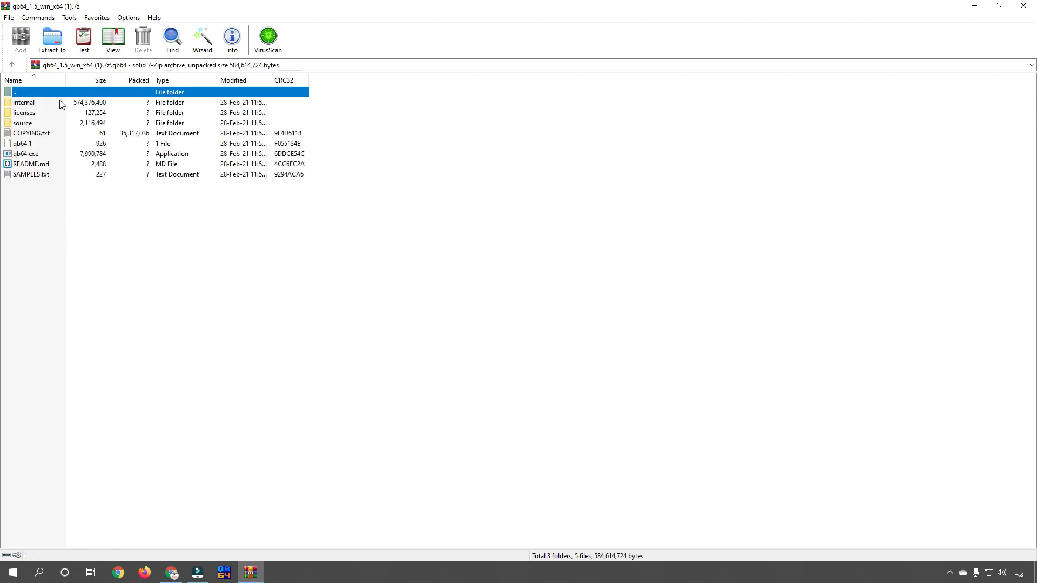
click(25, 155)
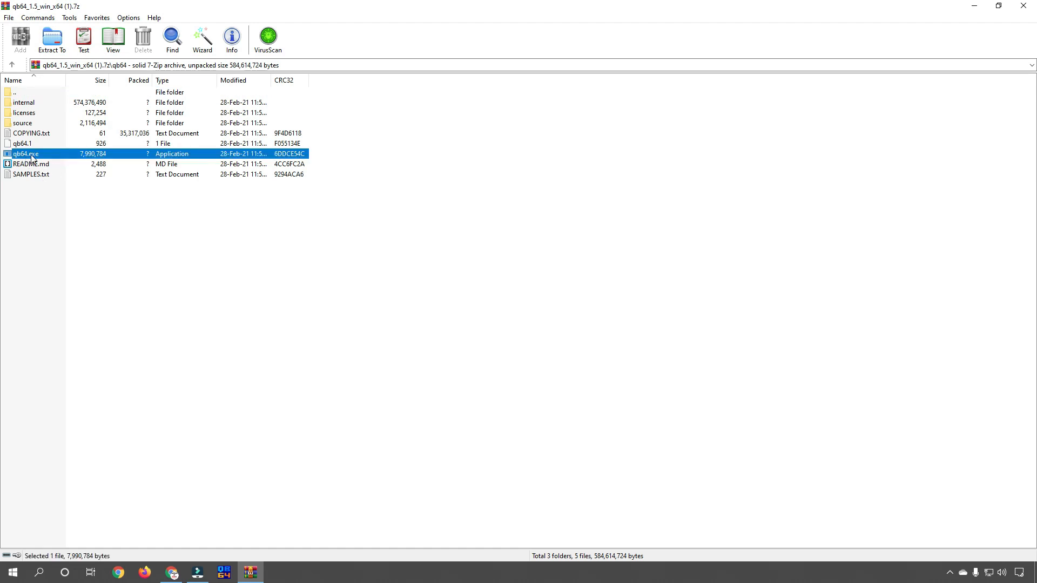
double_click(31, 157)
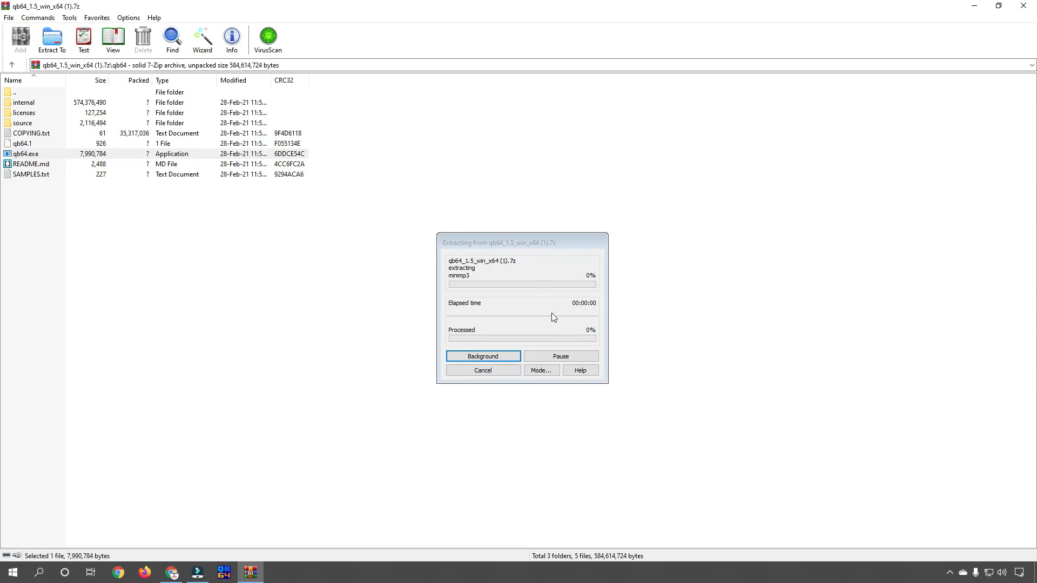
Cancel the extraction, close WinRAR and minimise Chrome.
drag(509, 245, 510, 236)
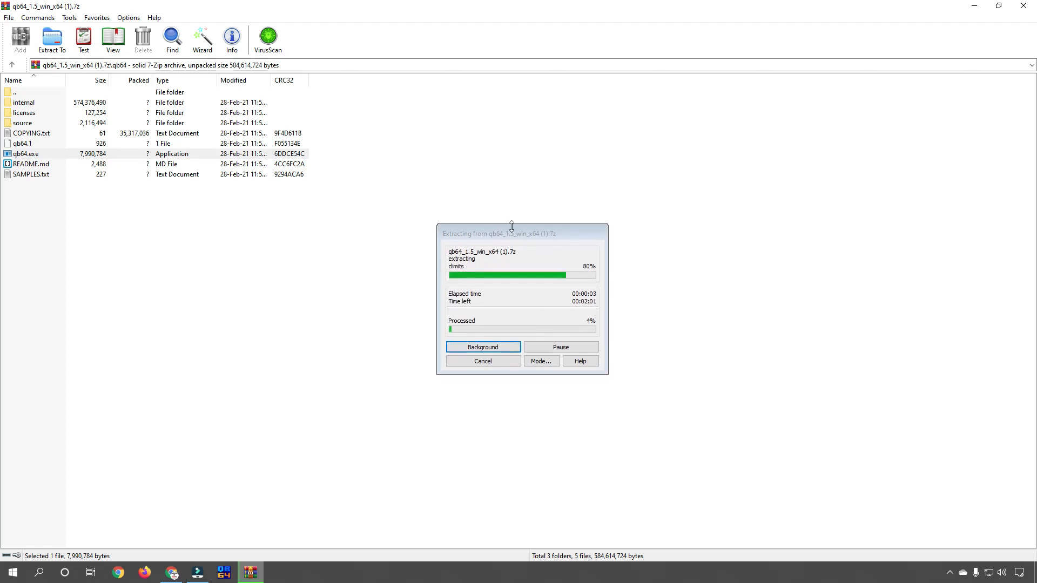
click(484, 361)
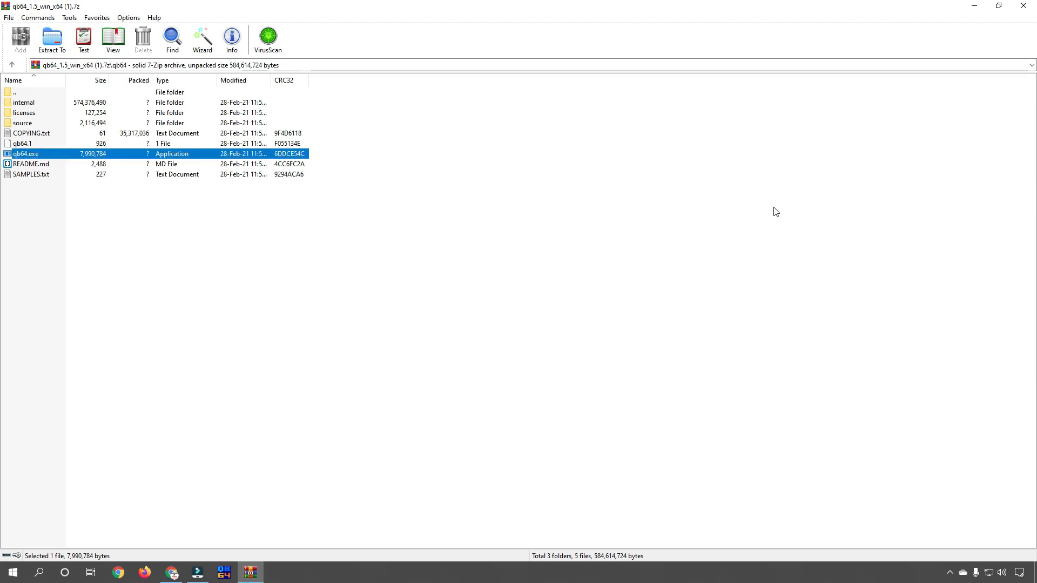
click(1026, 7)
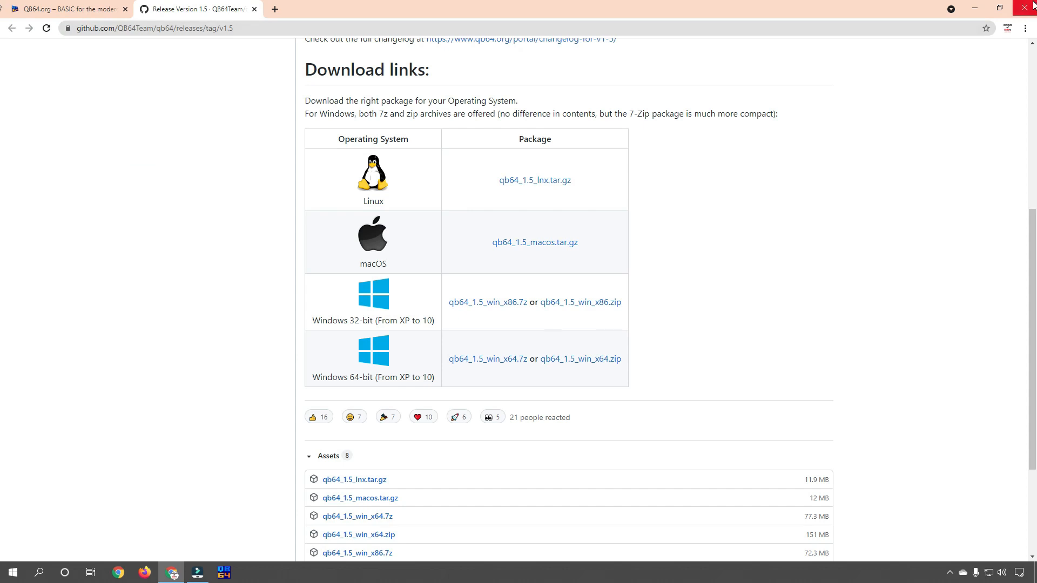
click(975, 7)
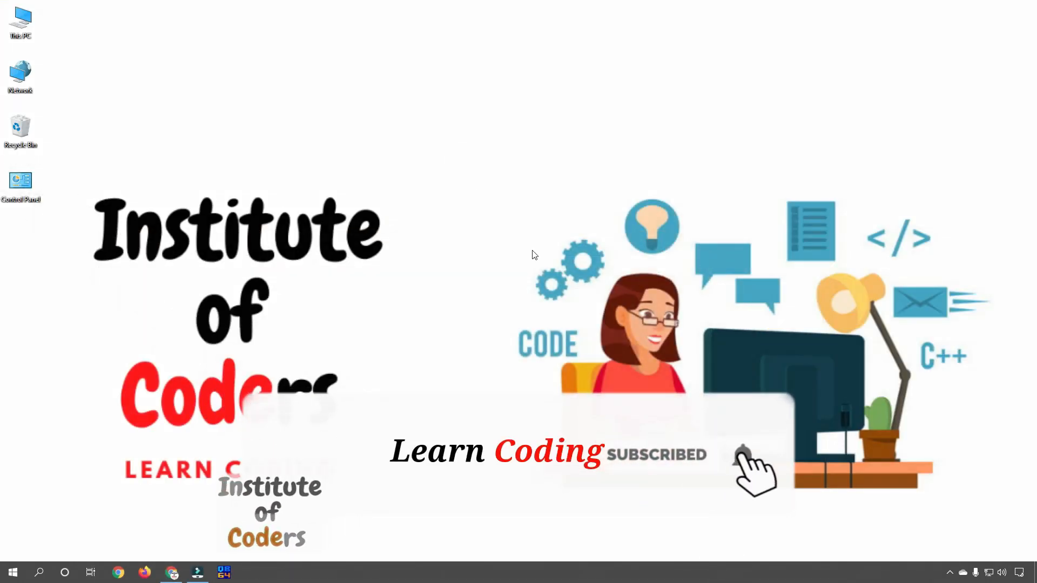
Launch QB64 and enter the lines A = 100, B = 50, C = A + B and PRINT C.
click(225, 574)
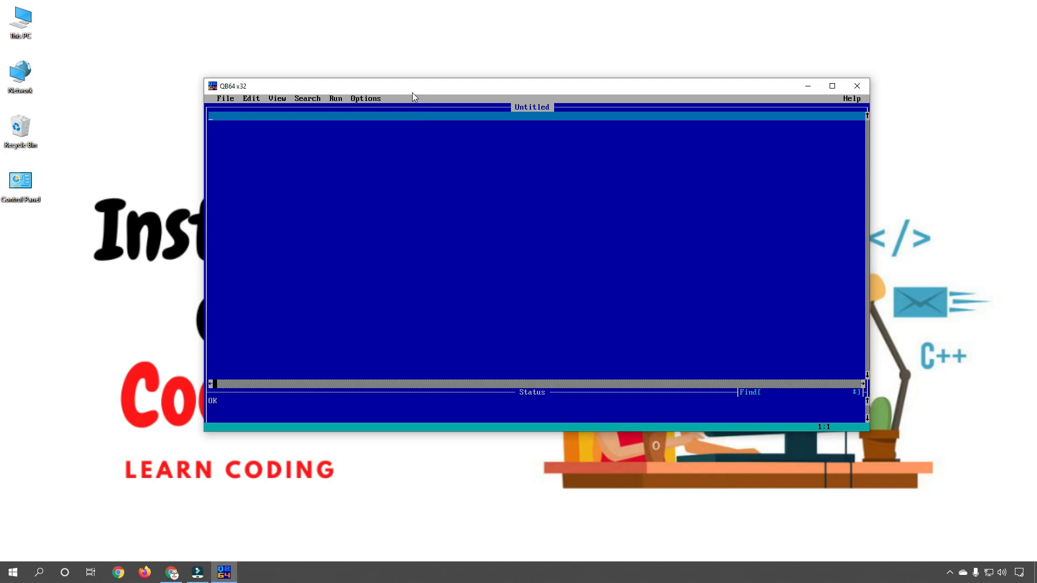
drag(412, 92, 403, 77)
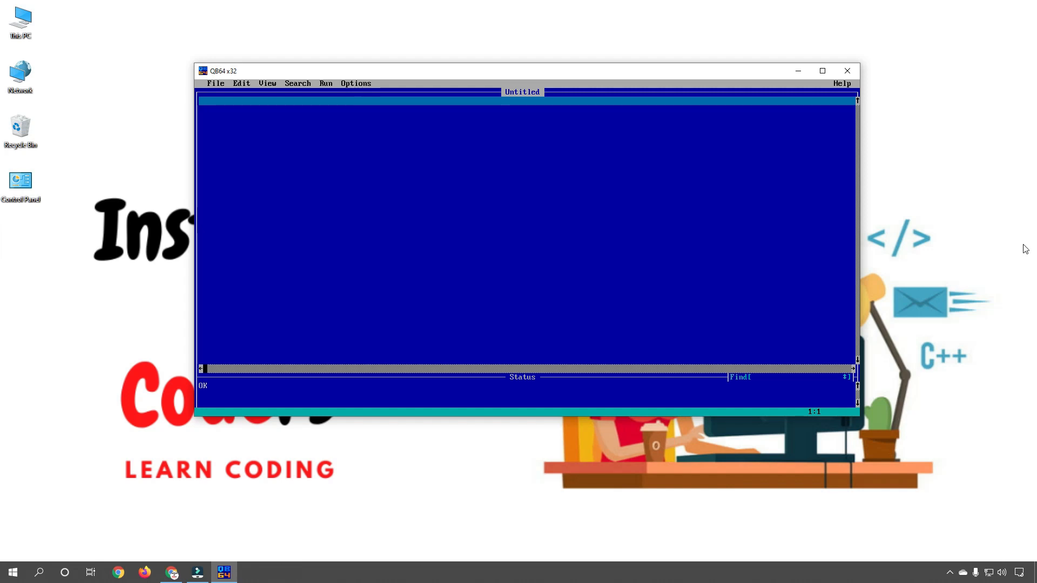
text(A = 100)
key(Return)
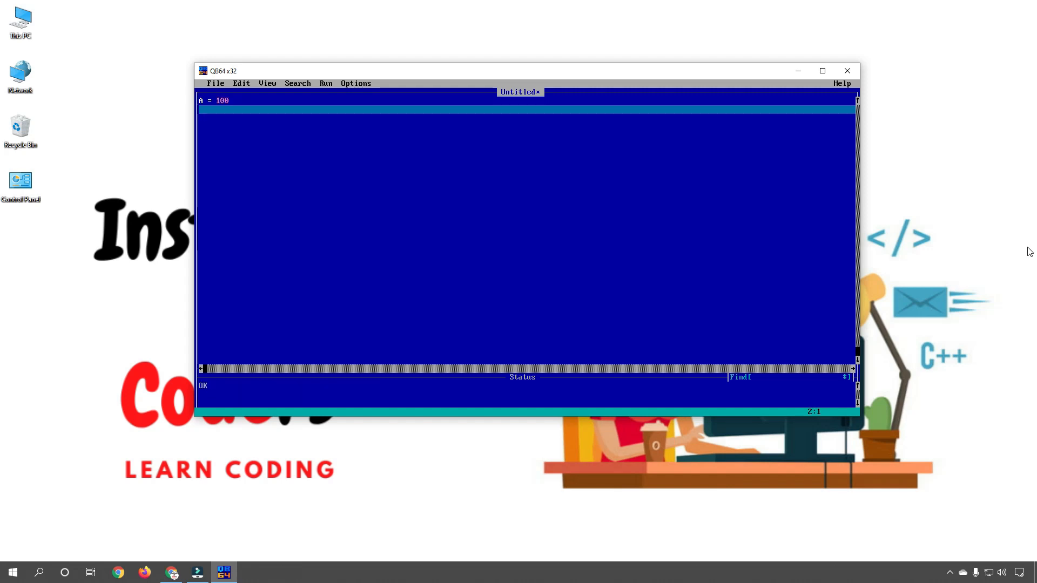
text(B = 50)
key(Return)
text(C = A + )
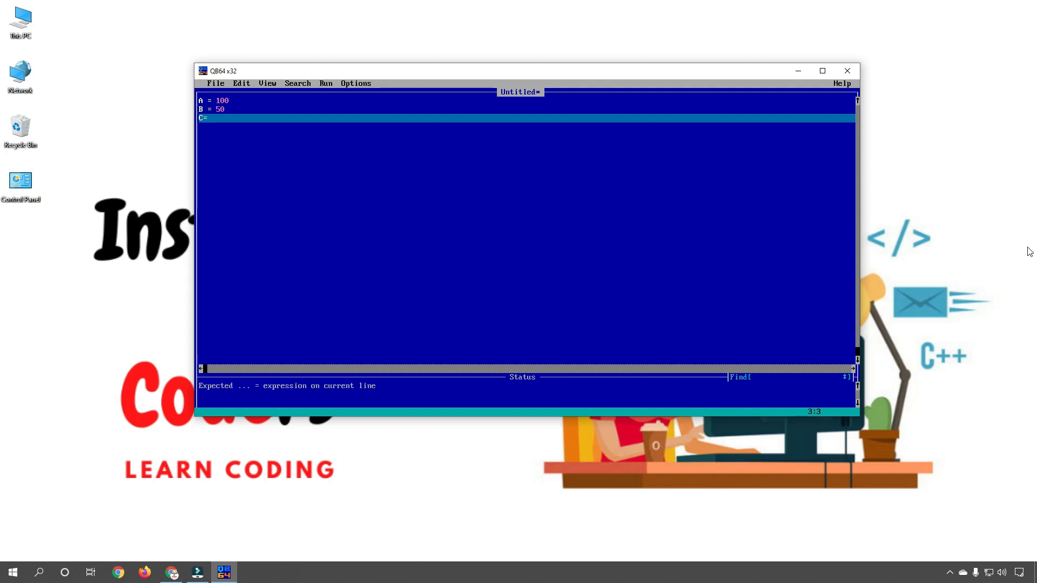
text(B)
key(Return)
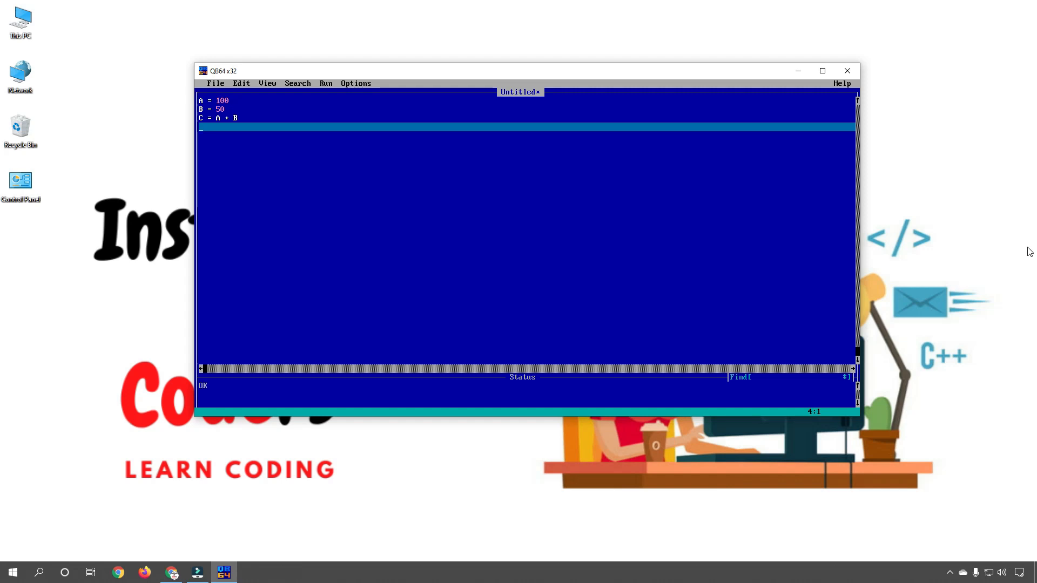
text(PRINT C)
key(Return)
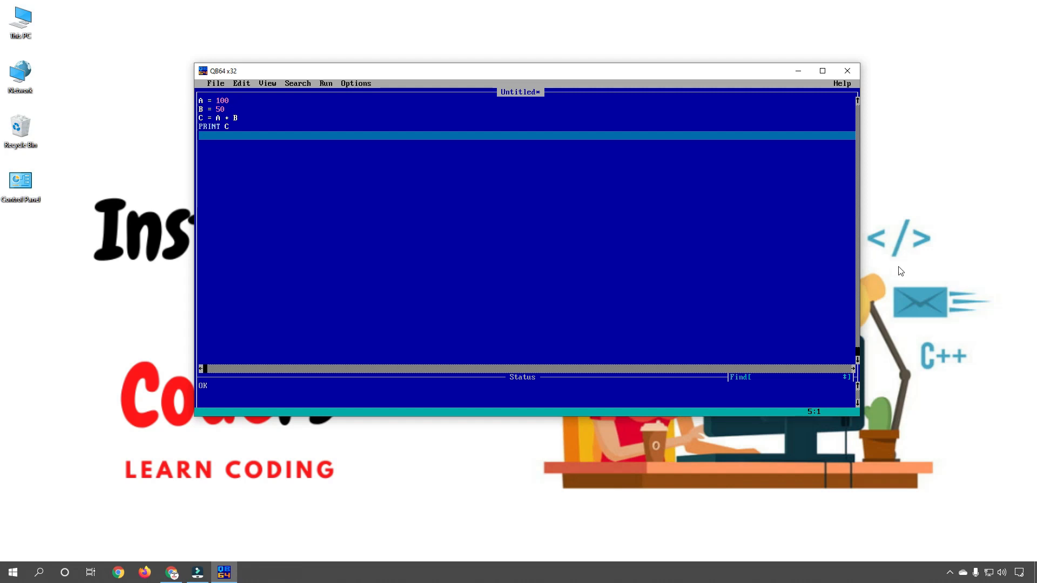
Run the four-line program with F5 and centre the output window showing 150.
click(327, 83)
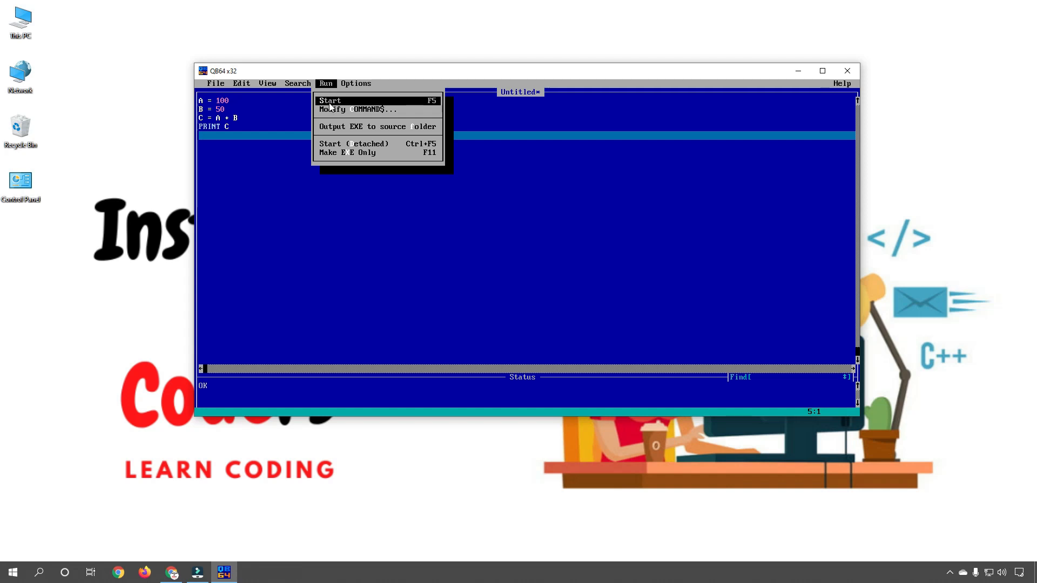
click(219, 163)
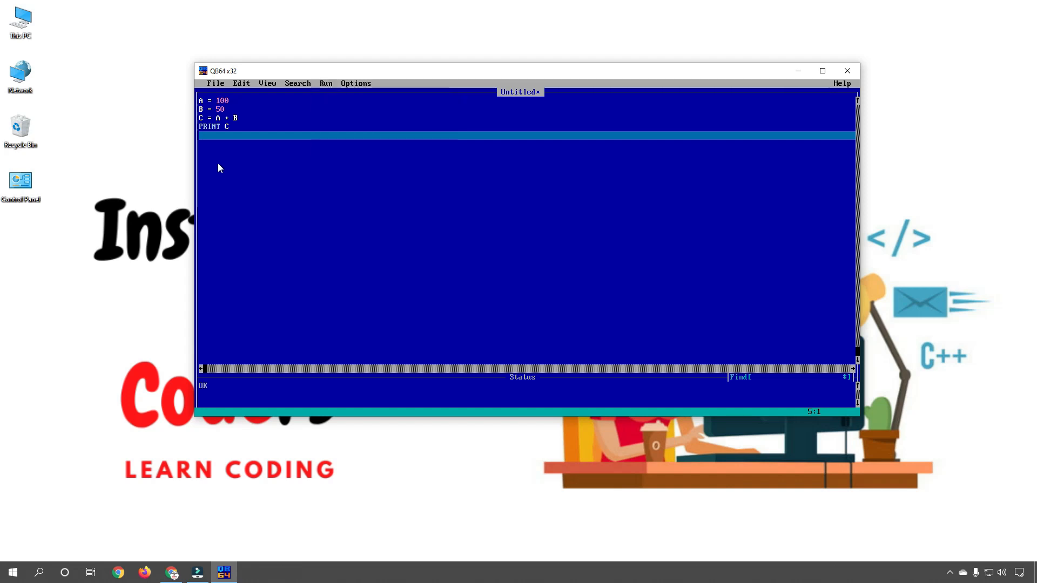
drag(216, 101, 212, 129)
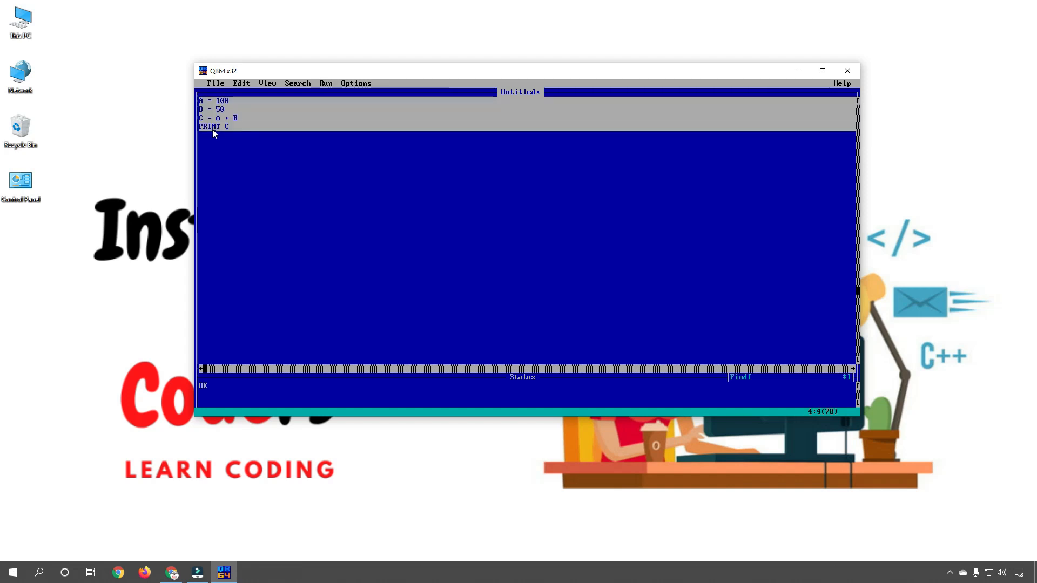
click(269, 127)
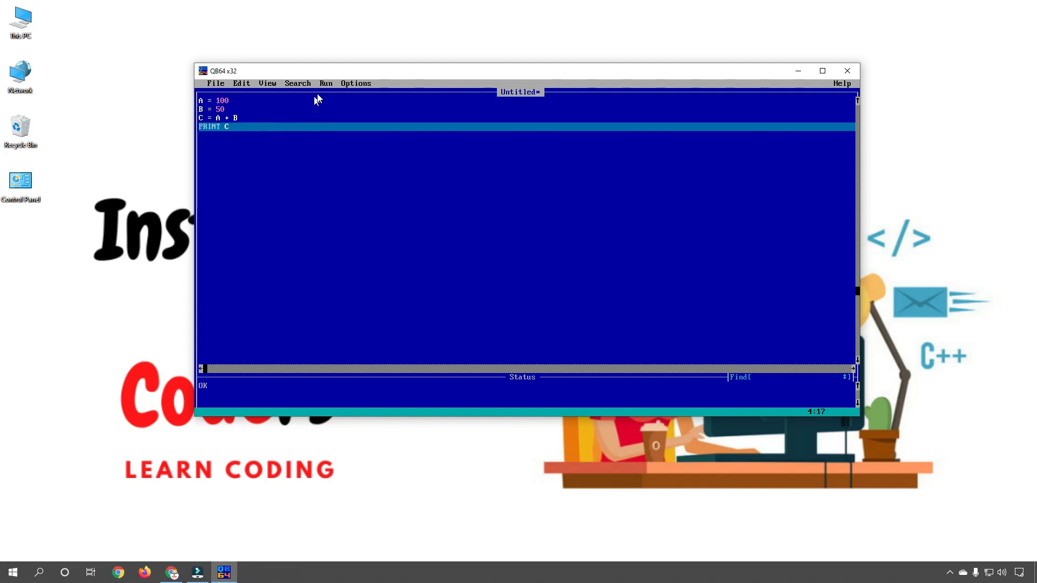
drag(210, 102, 211, 131)
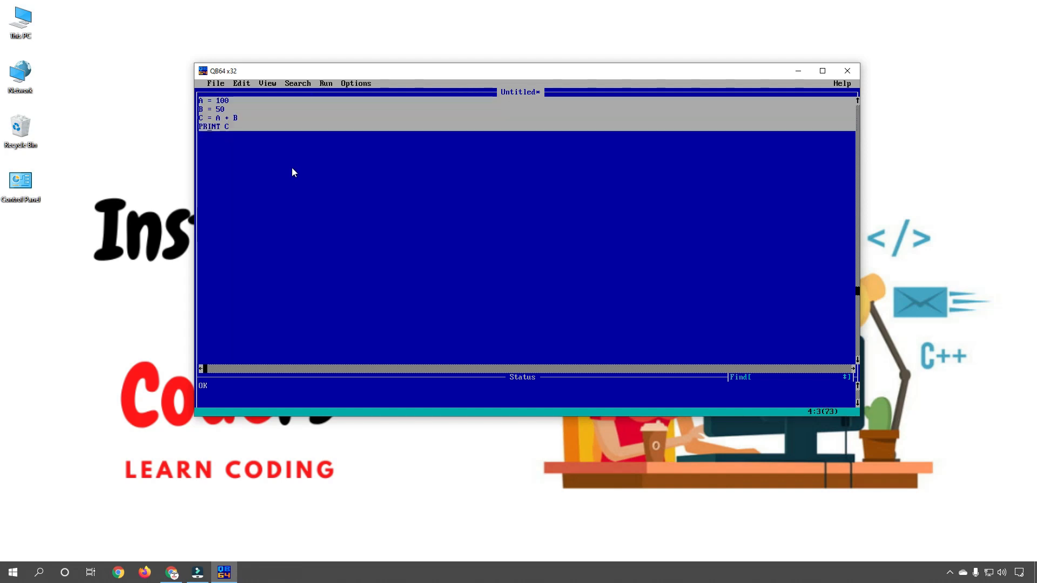
click(325, 170)
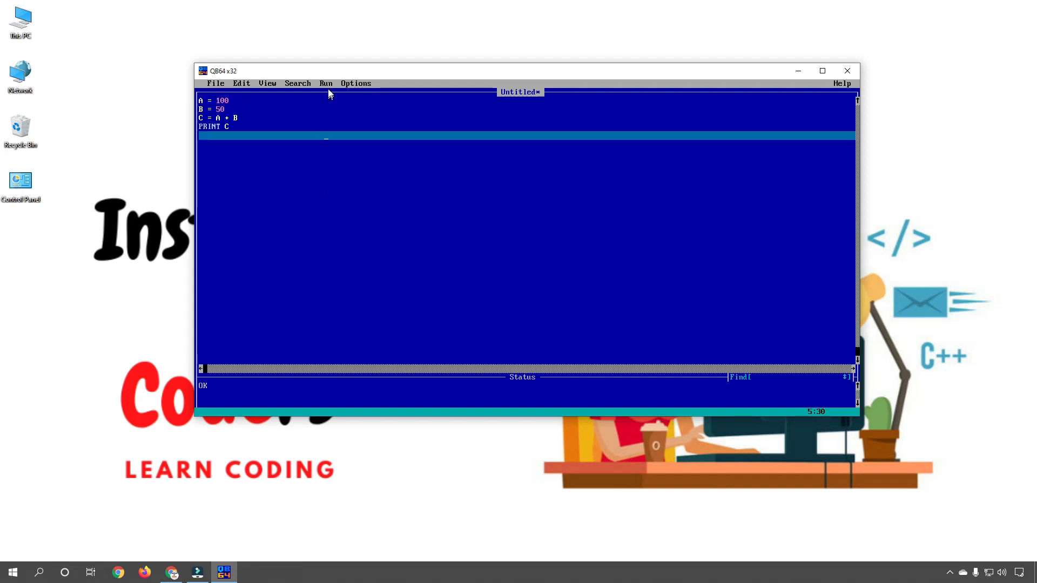
key(F5)
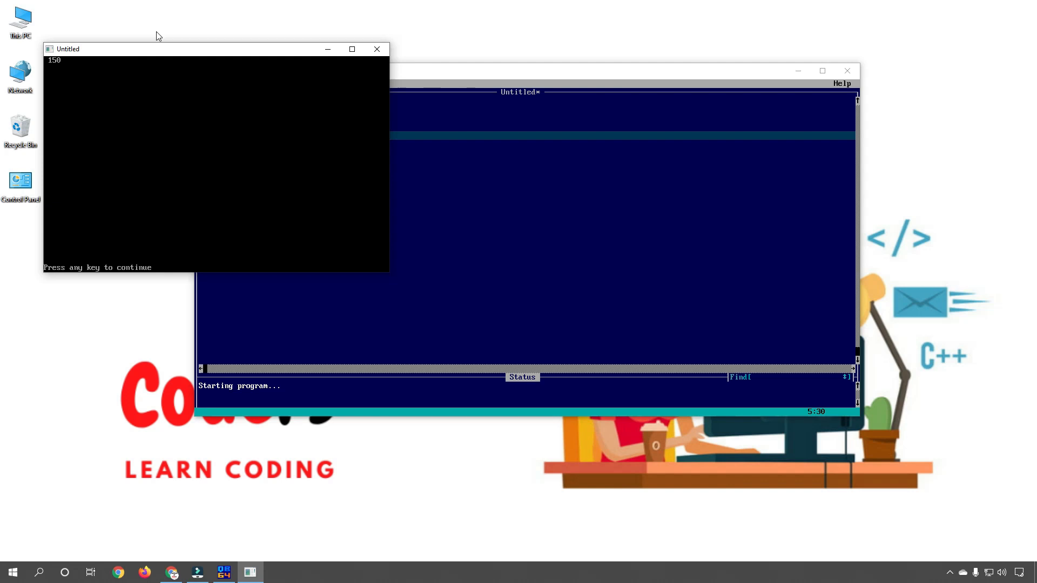
drag(181, 50, 505, 185)
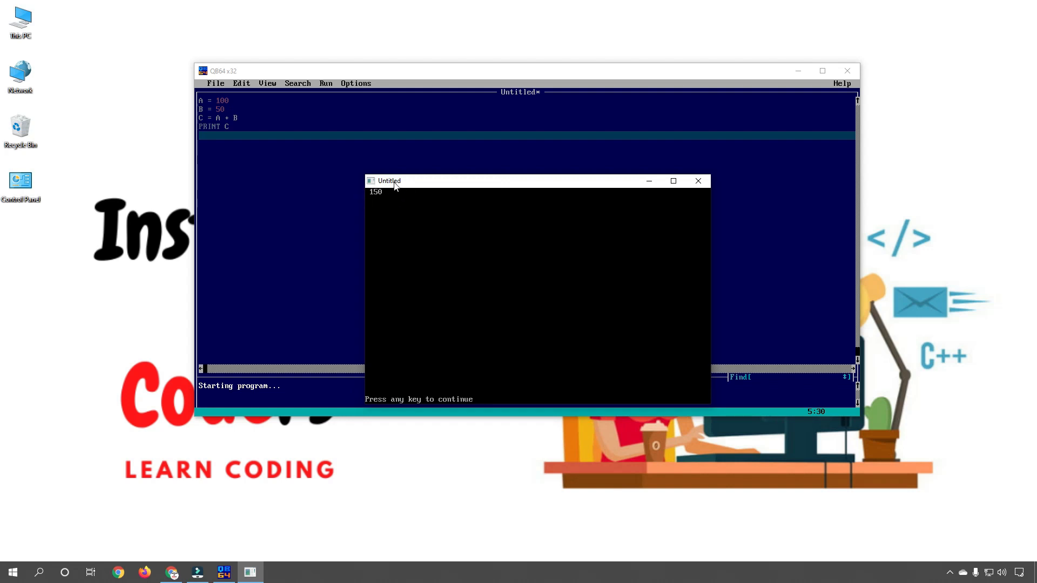
click(698, 181)
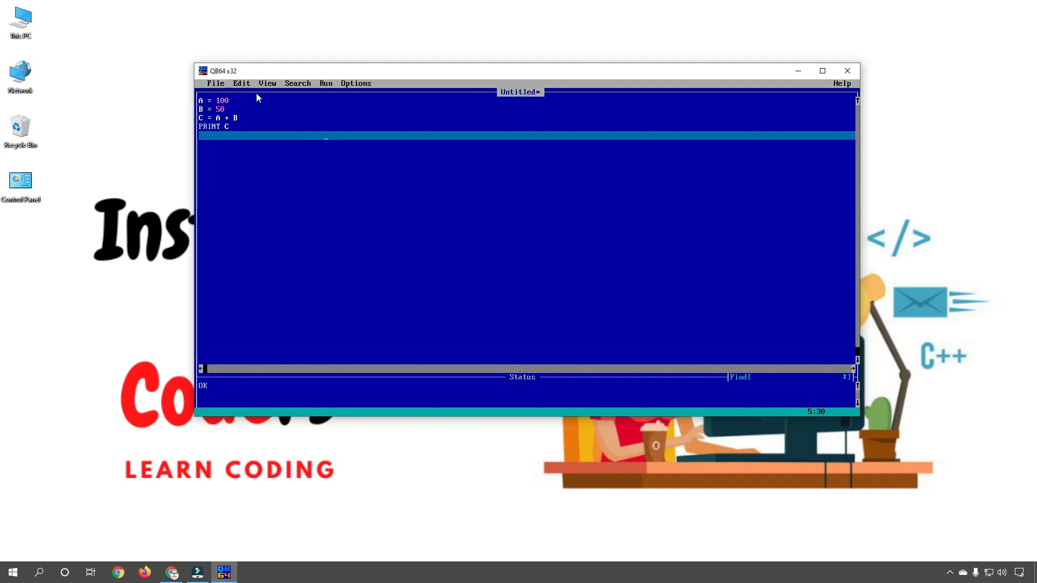
drag(219, 100, 218, 141)
click(295, 145)
click(216, 86)
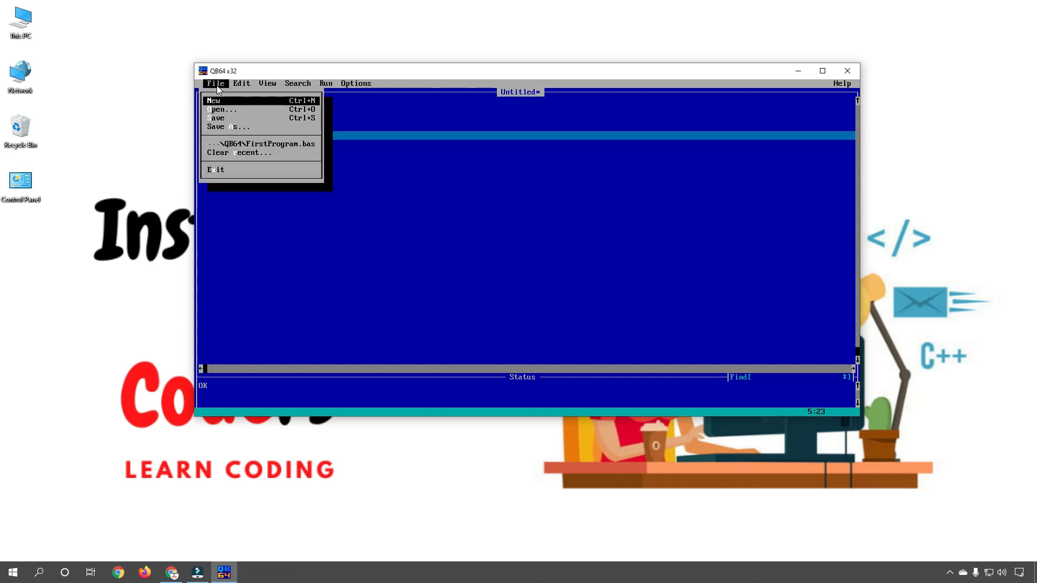
click(217, 128)
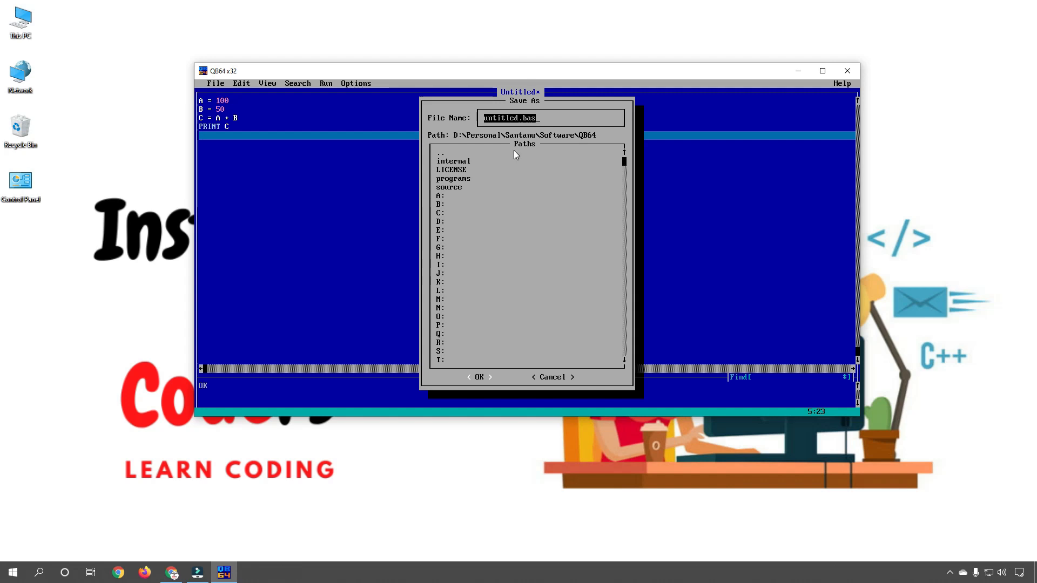
text(P1.BAS)
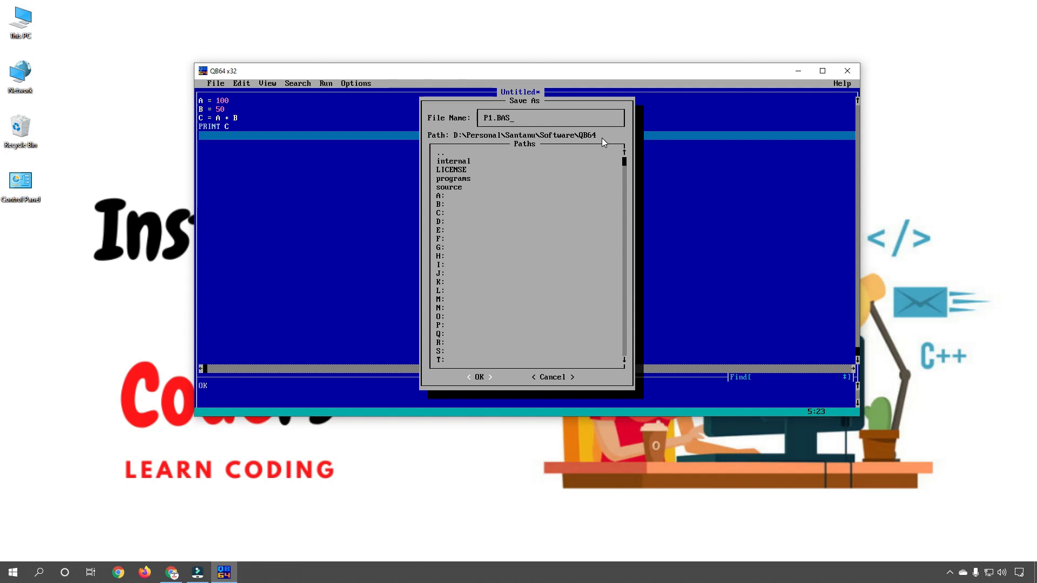
click(552, 378)
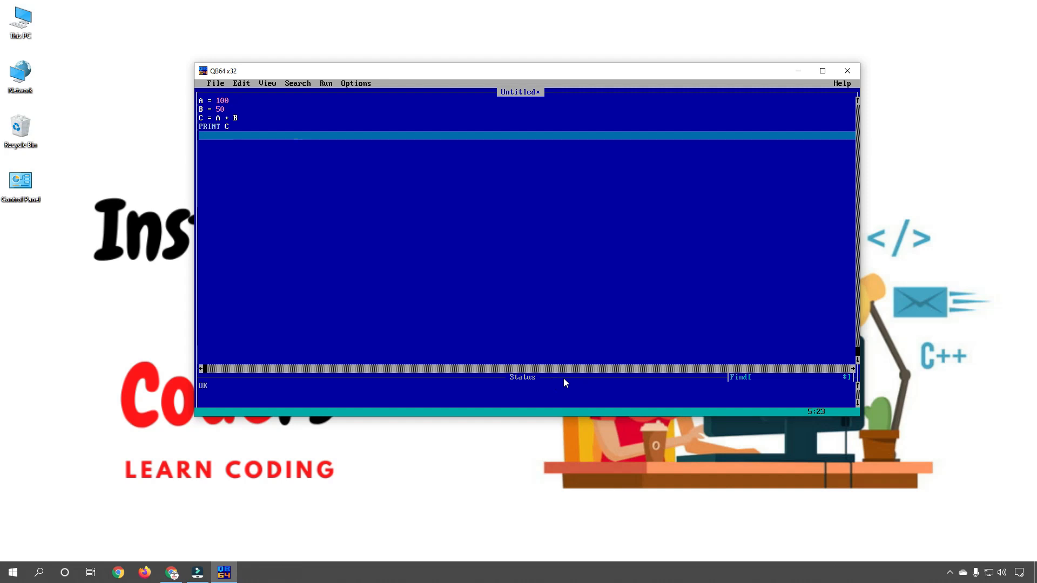
Back out of File > Open at the unsaved-program prompt and minimise QB64.
click(216, 84)
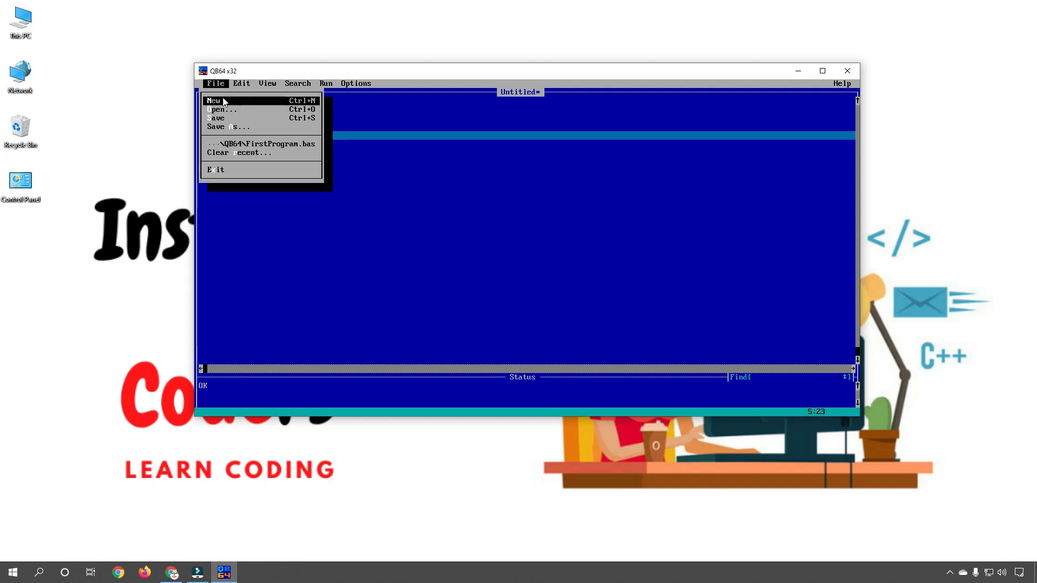
click(222, 110)
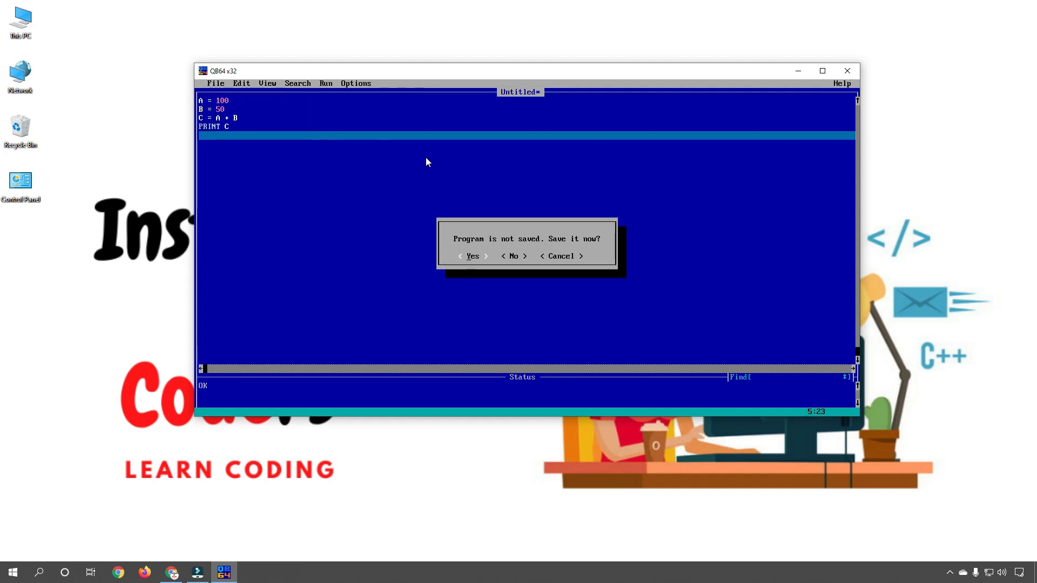
click(572, 257)
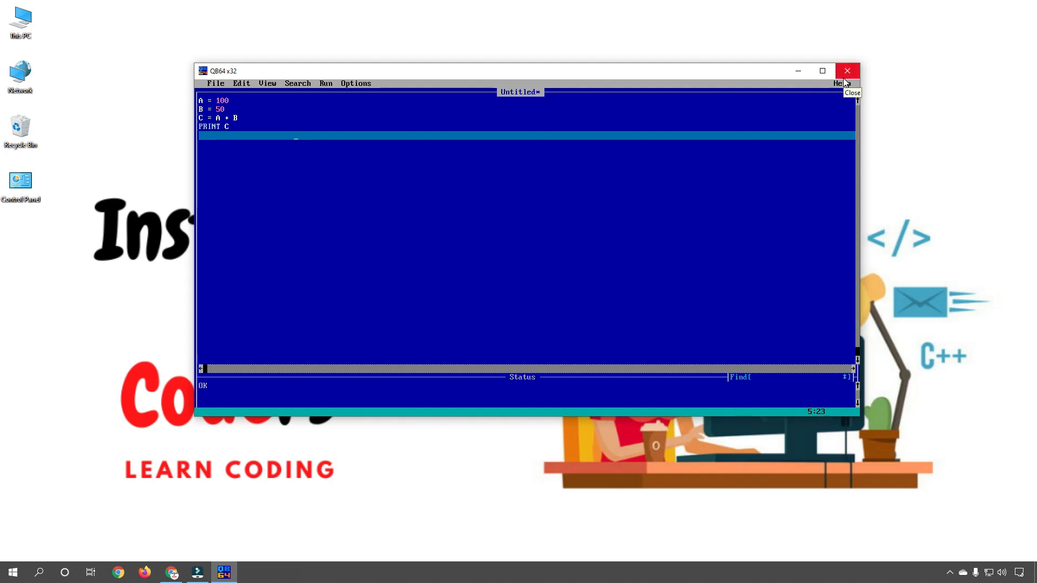
click(796, 74)
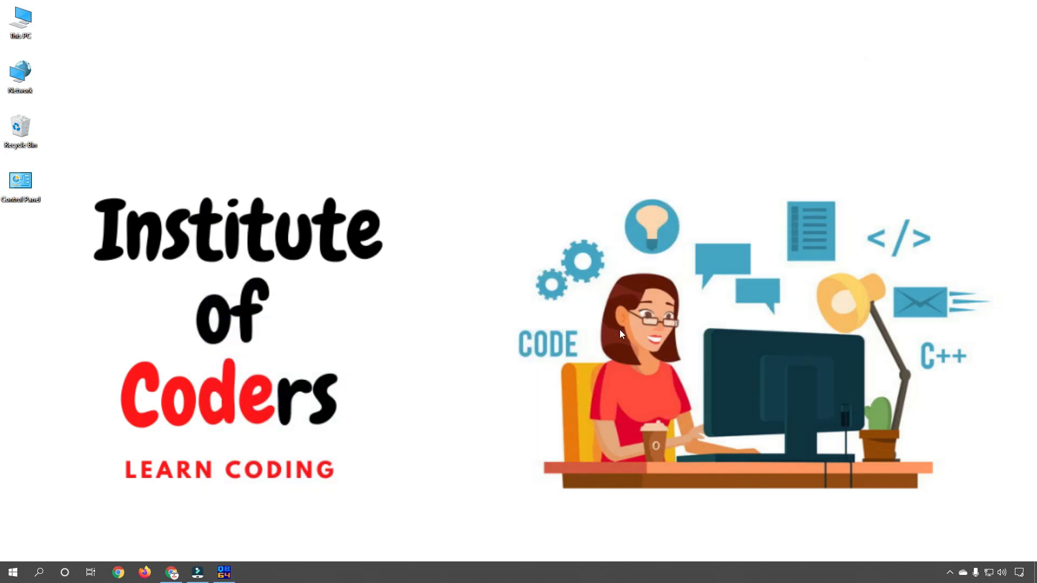